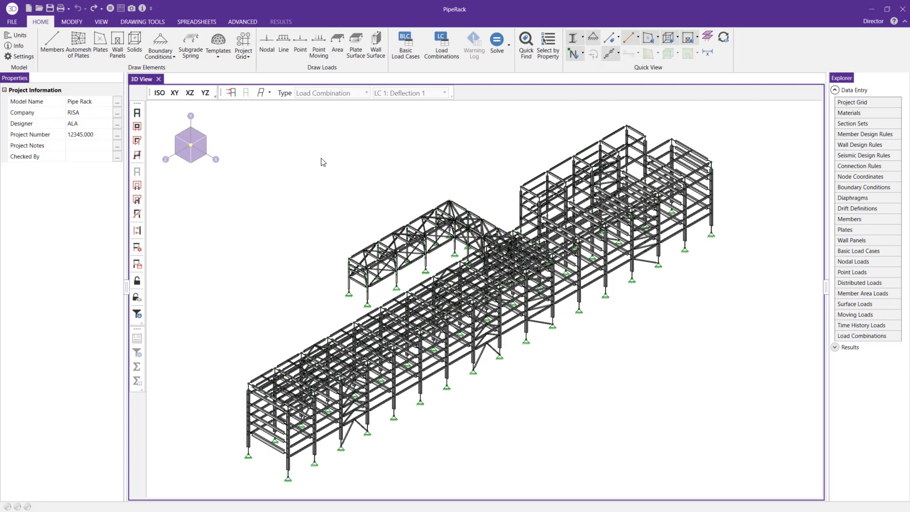
# - Try to draw W8x10 beam members diagonally back and forth between opposite columns of the long rack in the full model
pyautogui.click(52, 42)
pyautogui.scroll(4, 300, 416)
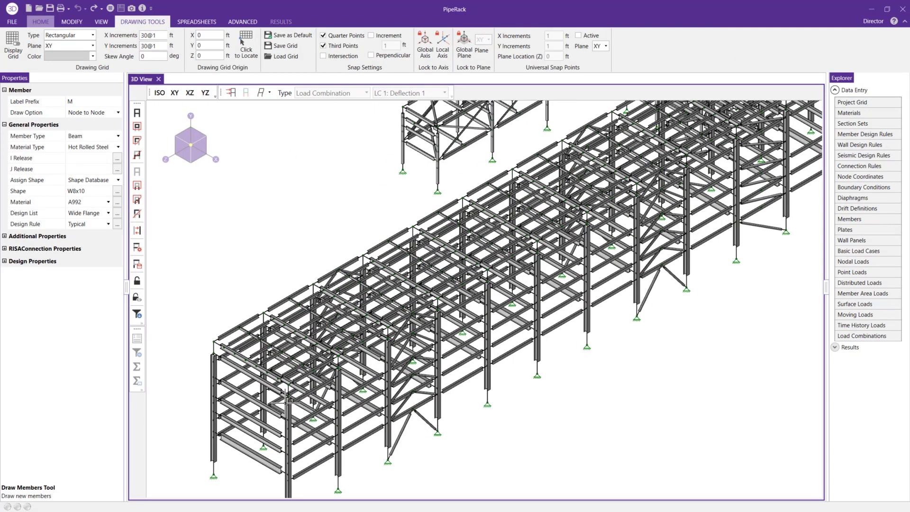
pyautogui.click(286, 403)
pyautogui.scroll(2, 268, 359)
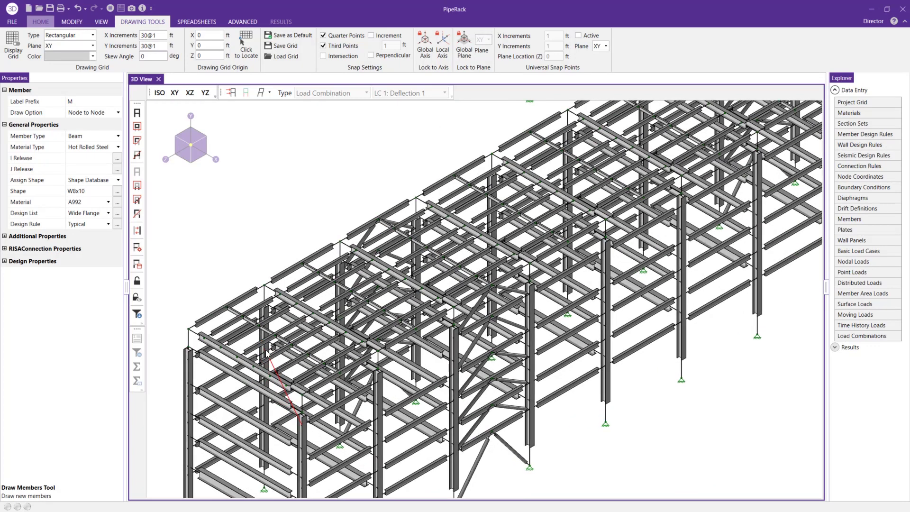
pyautogui.click(267, 353)
pyautogui.click(451, 359)
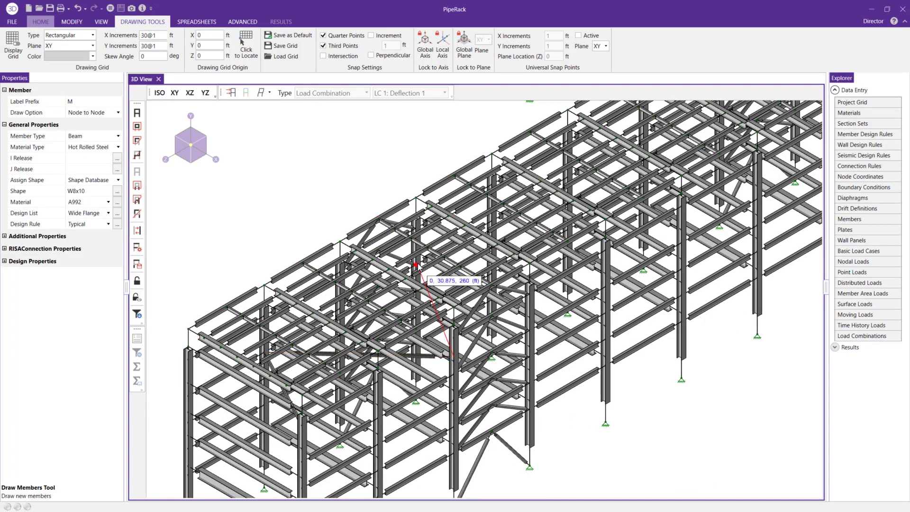
pyautogui.click(417, 265)
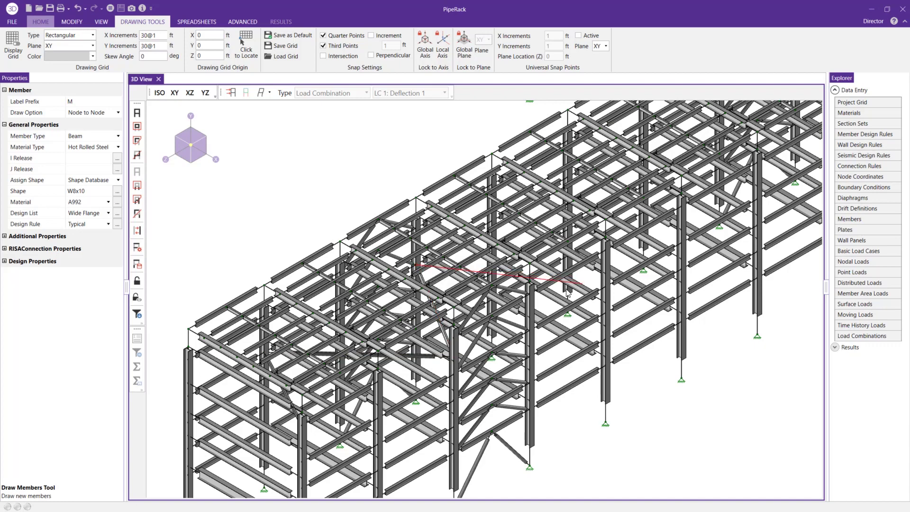
pyautogui.click(606, 265)
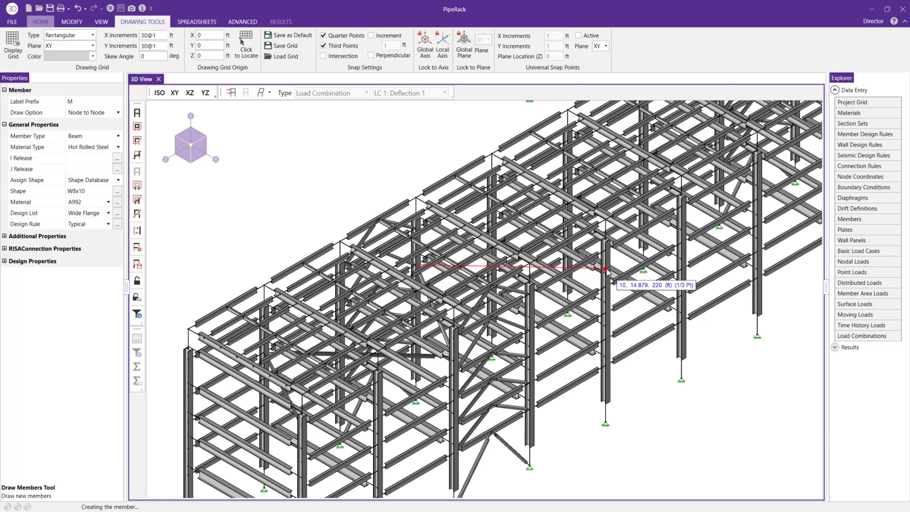
pyautogui.click(569, 179)
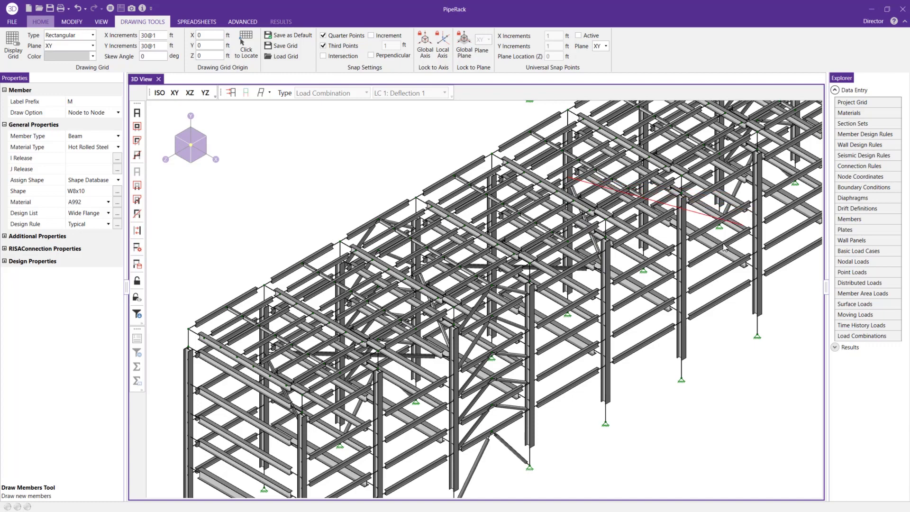
# - Stop drawing members and undo the diagonal members just drawn
pyautogui.keyDown('shift'); pyautogui.moveTo(724, 247); pyautogui.dragTo(707, 218, button='middle'); pyautogui.keyUp('shift')
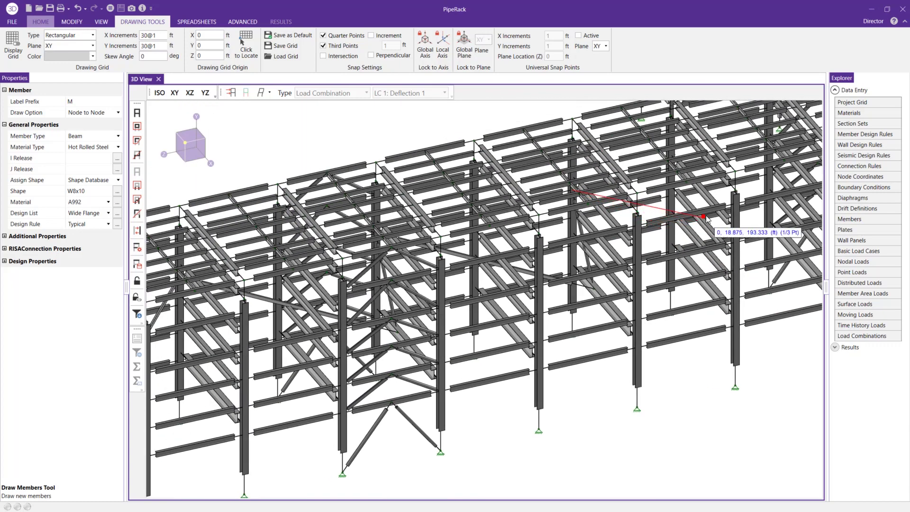
pyautogui.press('Escape')
pyautogui.scroll(-3, 673, 195)
pyautogui.scroll(2, 513, 243)
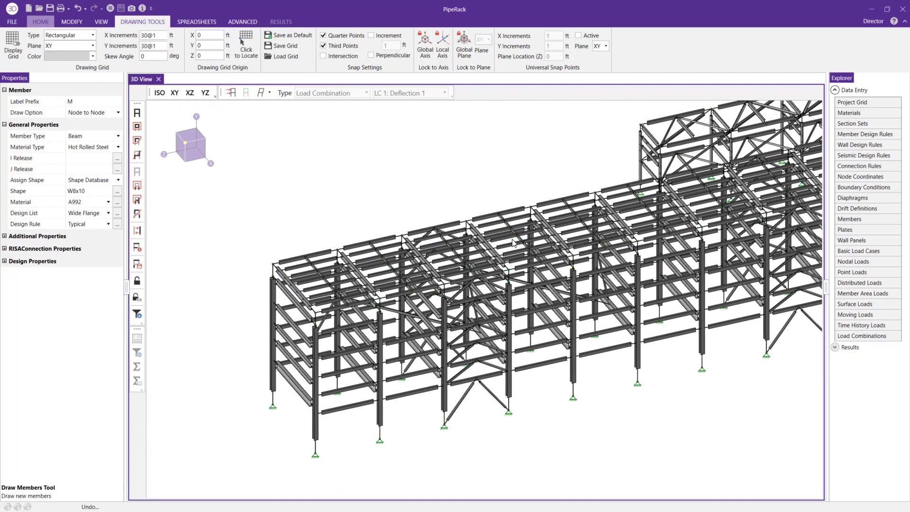
pyautogui.press('Escape')
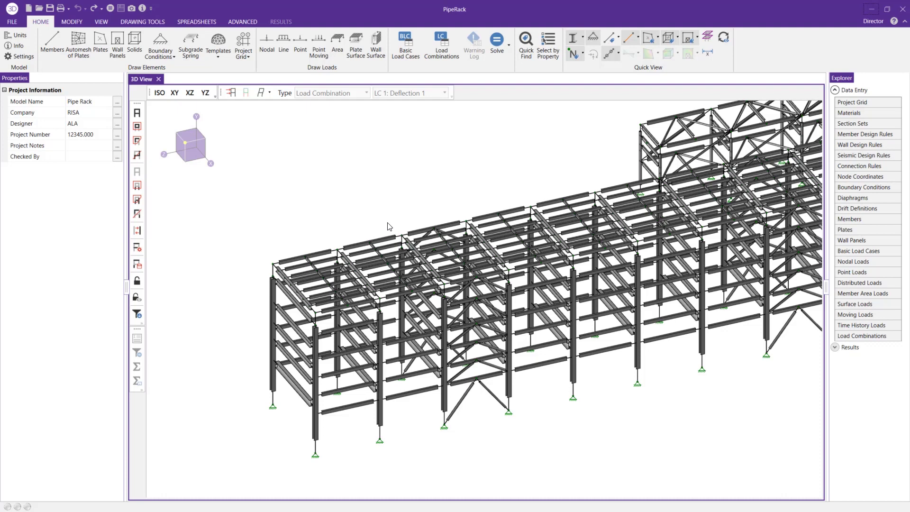
# - In the XY elevation, window-select the members above and below the 30.875 ft level, leaving that level's beams unselected
pyautogui.click(175, 93)
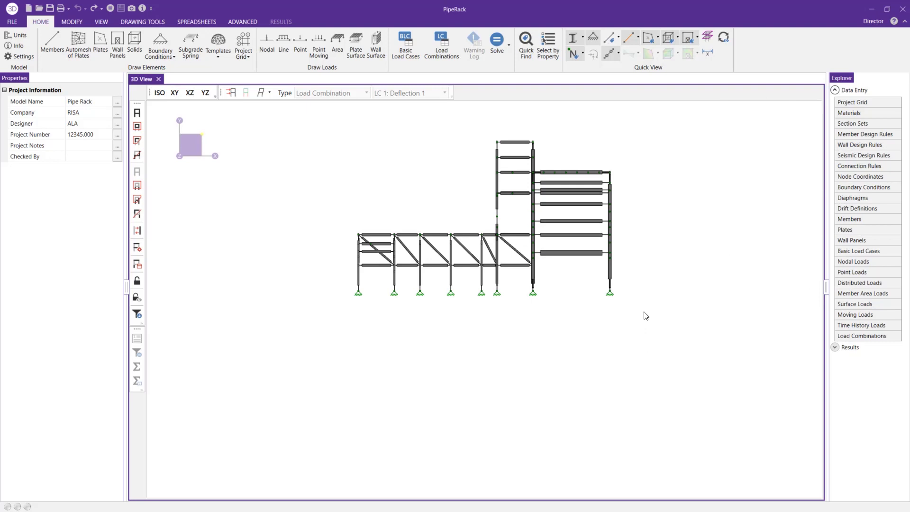
pyautogui.moveTo(646, 311); pyautogui.dragTo(333, 231)
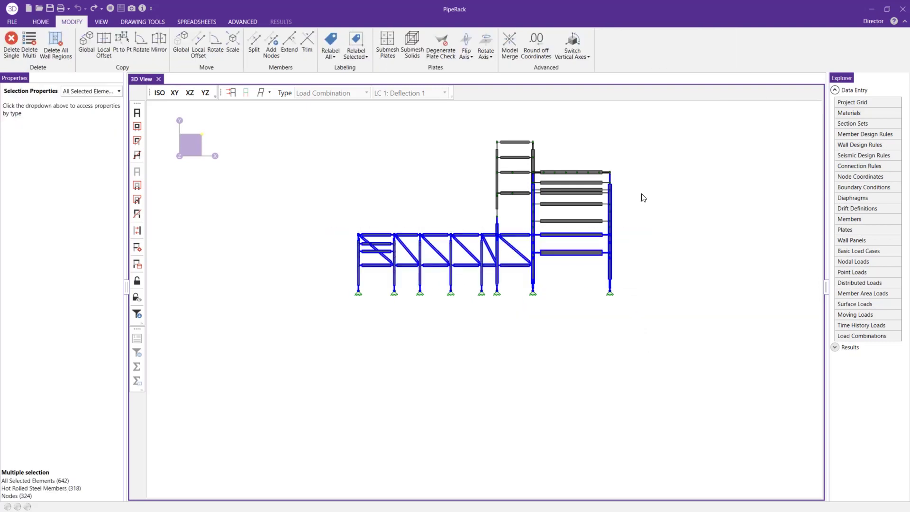
pyautogui.moveTo(642, 195); pyautogui.dragTo(430, 135)
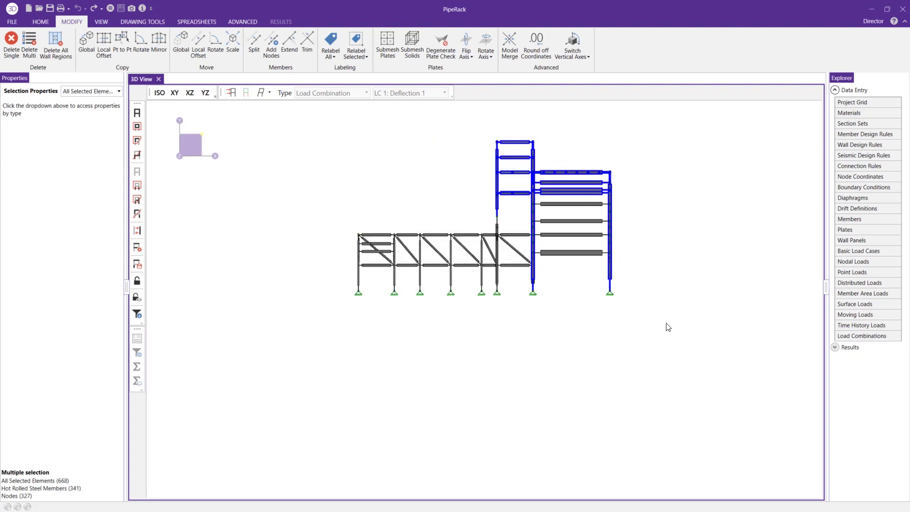
pyautogui.moveTo(632, 302); pyautogui.dragTo(330, 230)
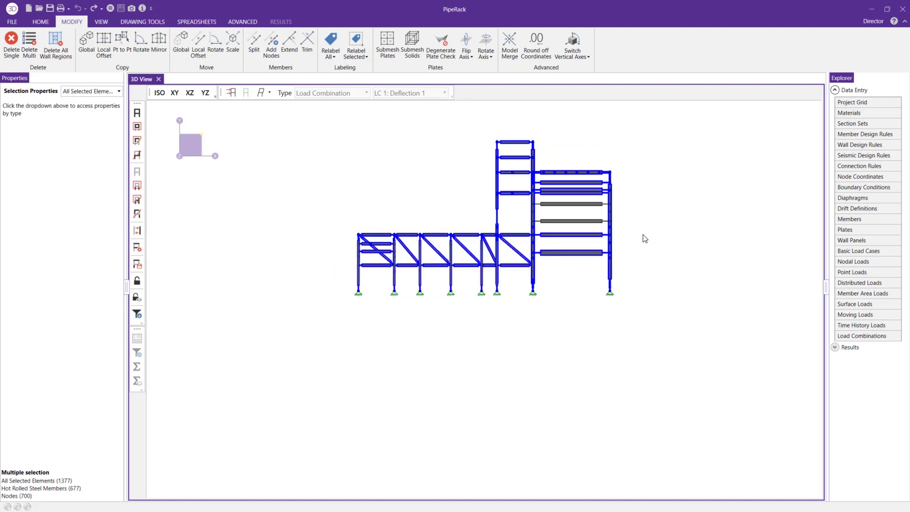
pyautogui.moveTo(642, 230); pyautogui.dragTo(451, 216)
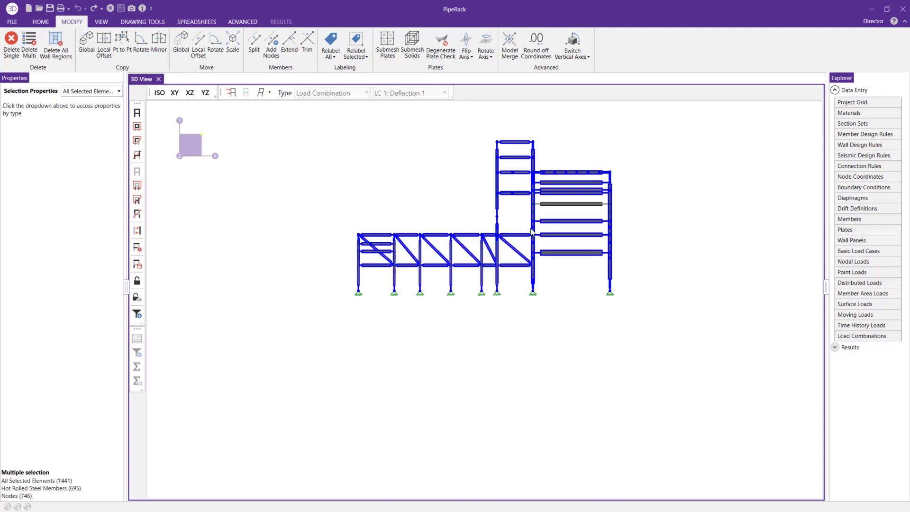
# - Invert the selection and isolate the 30.875 ft level with the rest ghosted, showing it in isometric with nothing selected
pyautogui.click(139, 231)
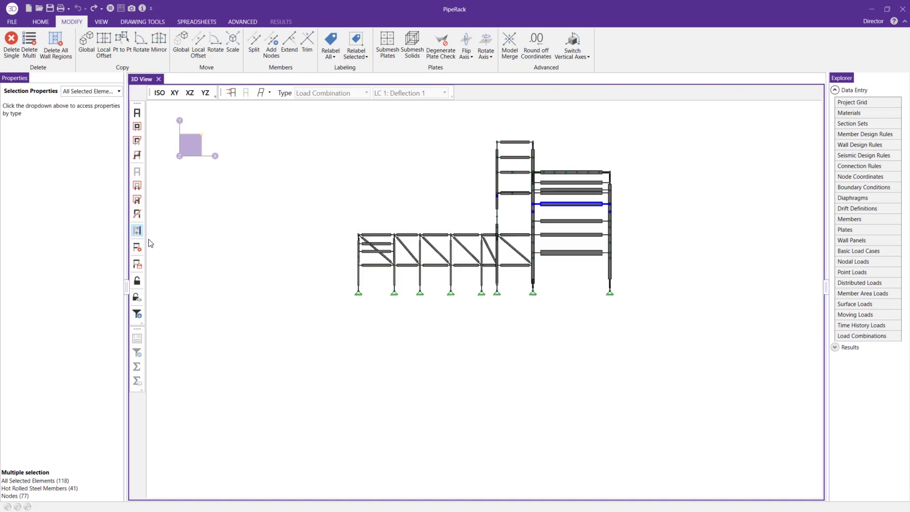
pyautogui.click(137, 298)
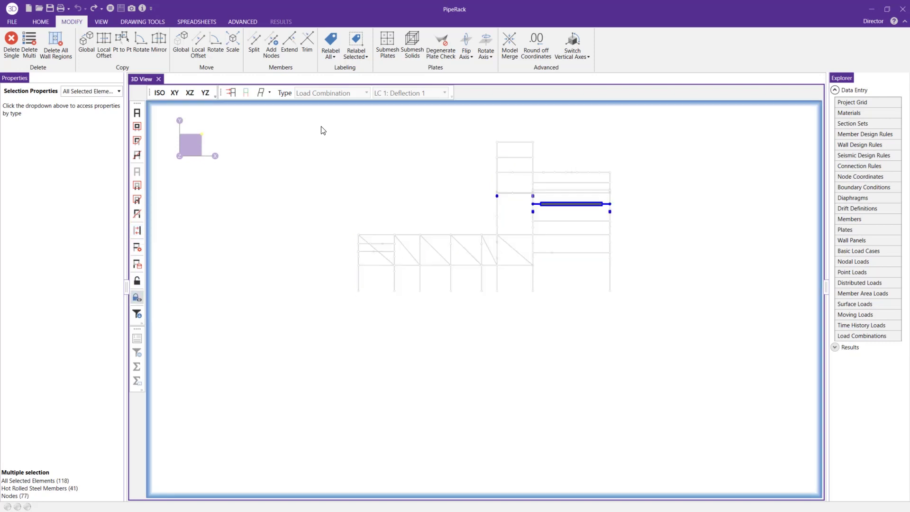
pyautogui.click(160, 93)
pyautogui.scroll(-2, 332, 328)
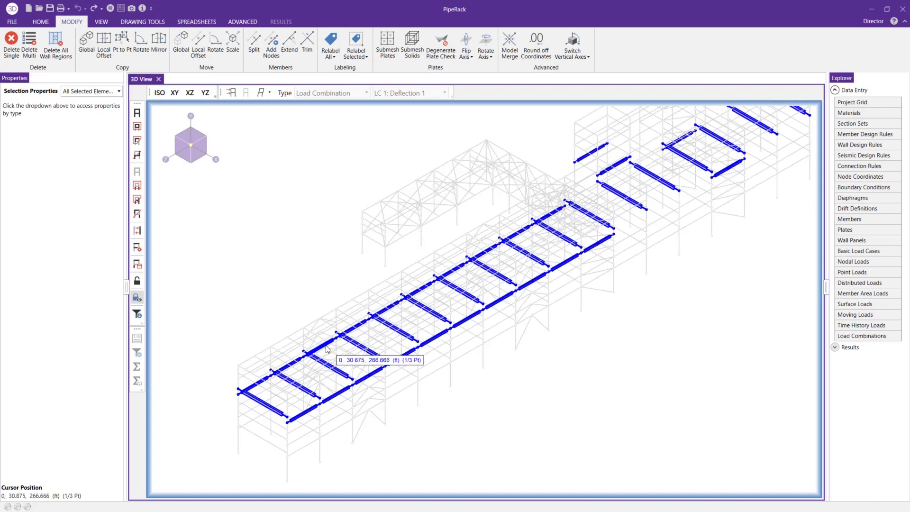
pyautogui.click(300, 411)
pyautogui.keyDown('shift'); pyautogui.moveTo(294, 416); pyautogui.dragTo(402, 383, button='middle'); pyautogui.keyUp('shift')
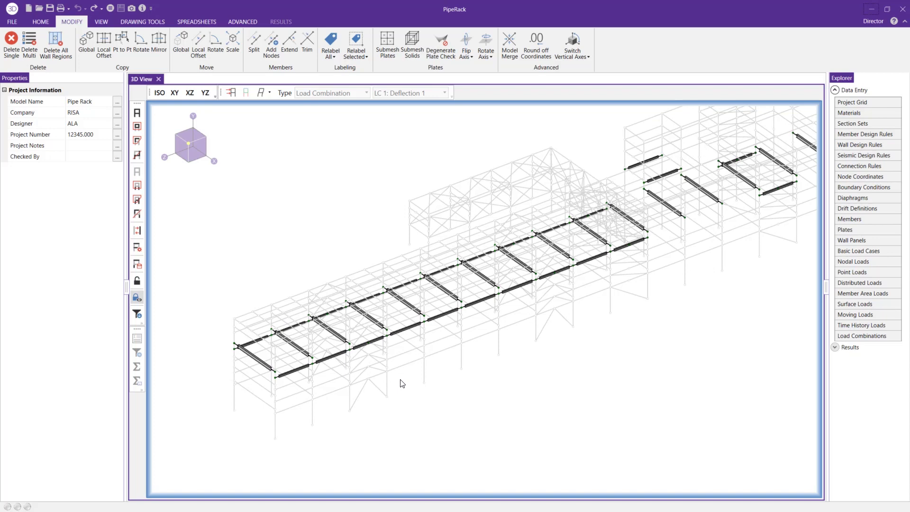
# - Draw eight W8x10 beam members in a continuous zigzag across the isolated level, starting at the second node near the front end
pyautogui.click(46, 20)
pyautogui.click(52, 42)
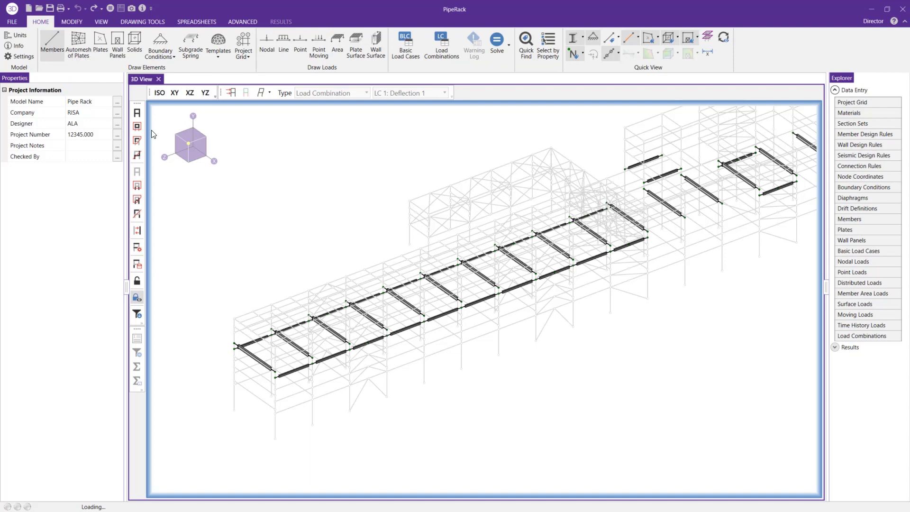
pyautogui.click(276, 378)
pyautogui.click(272, 334)
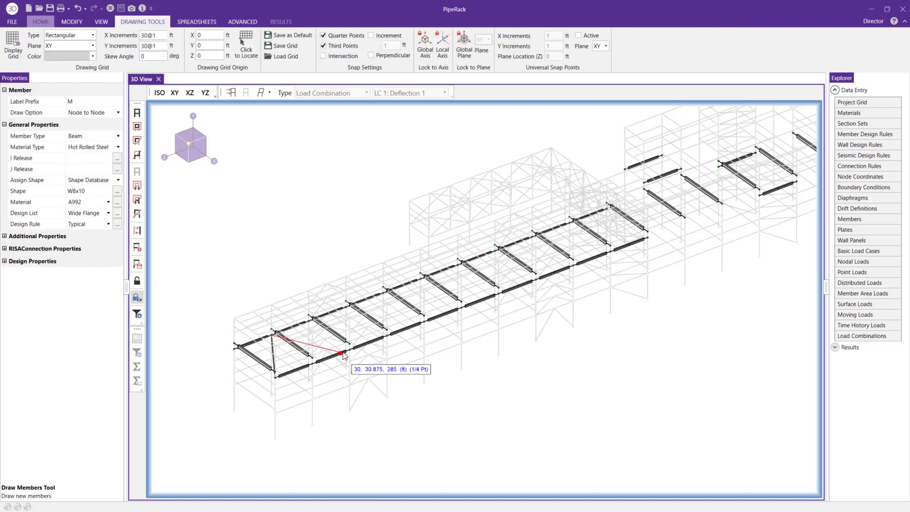
pyautogui.click(349, 350)
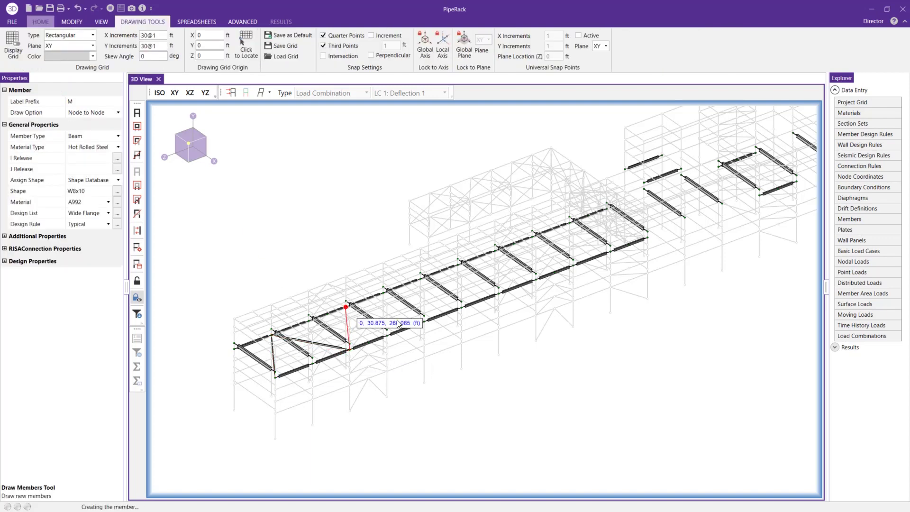
pyautogui.click(348, 304)
pyautogui.click(424, 322)
pyautogui.click(421, 278)
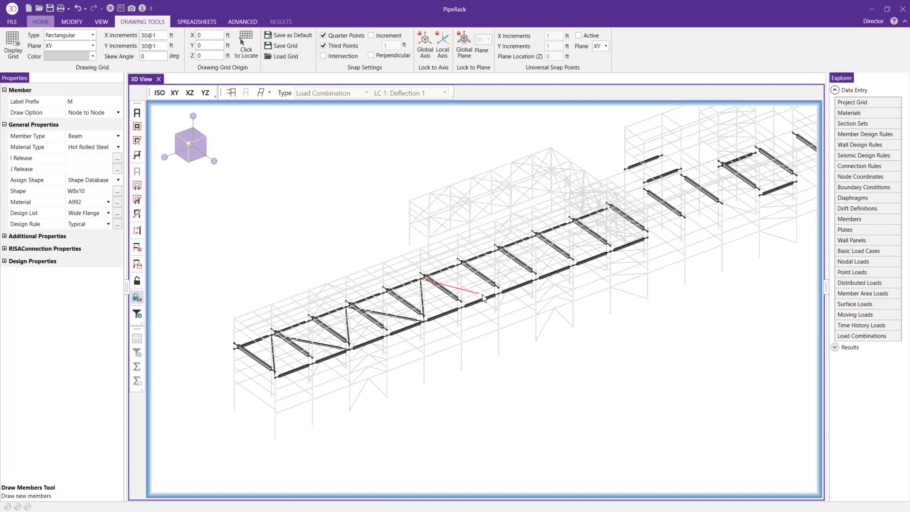
pyautogui.click(499, 294)
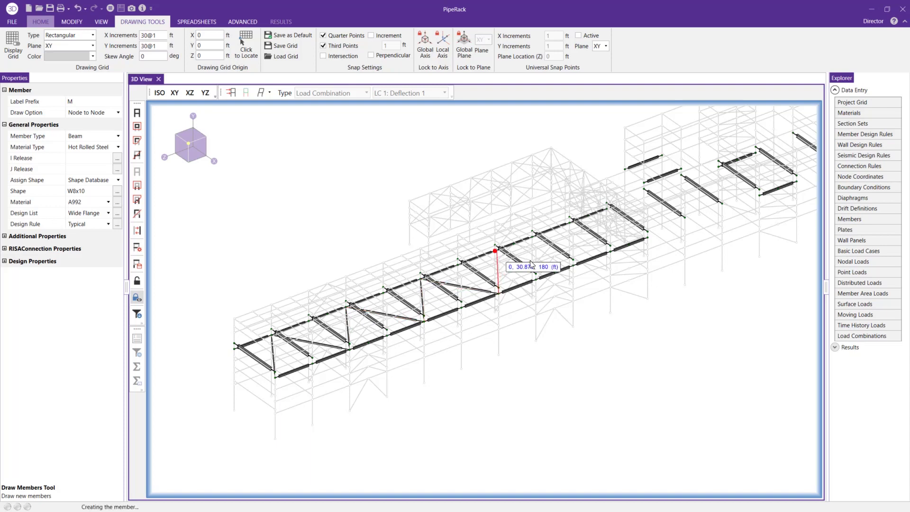
pyautogui.click(496, 249)
pyautogui.click(574, 265)
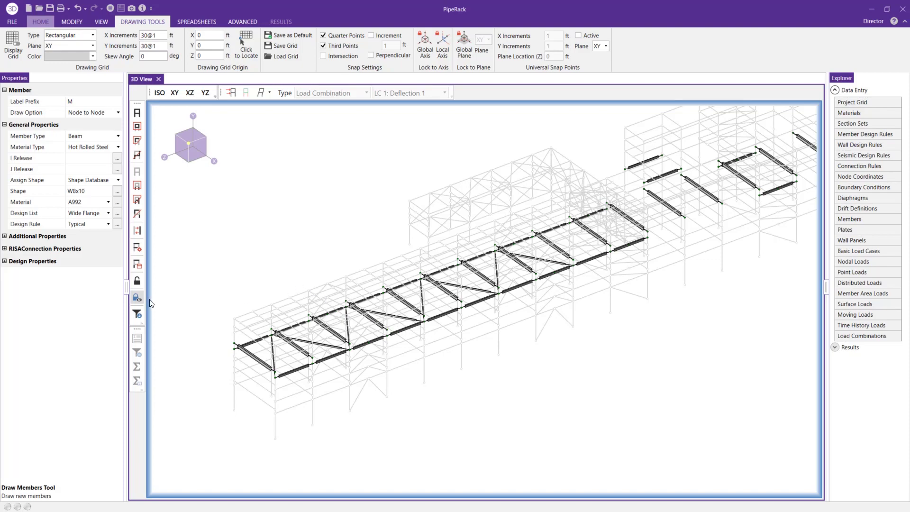
# - Restore the display of the full model and stop drawing members
pyautogui.click(137, 298)
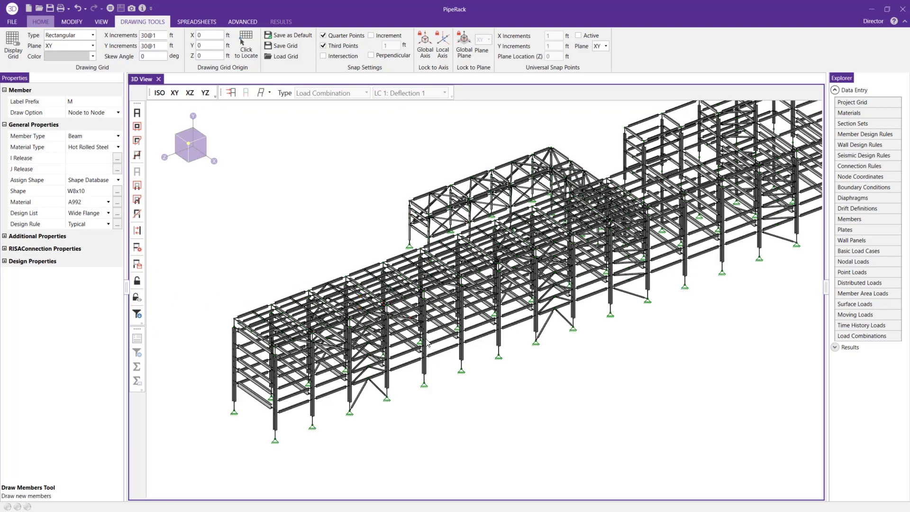
pyautogui.press('Escape')
pyautogui.moveTo(483, 416); pyautogui.dragTo(319, 238, button='middle')
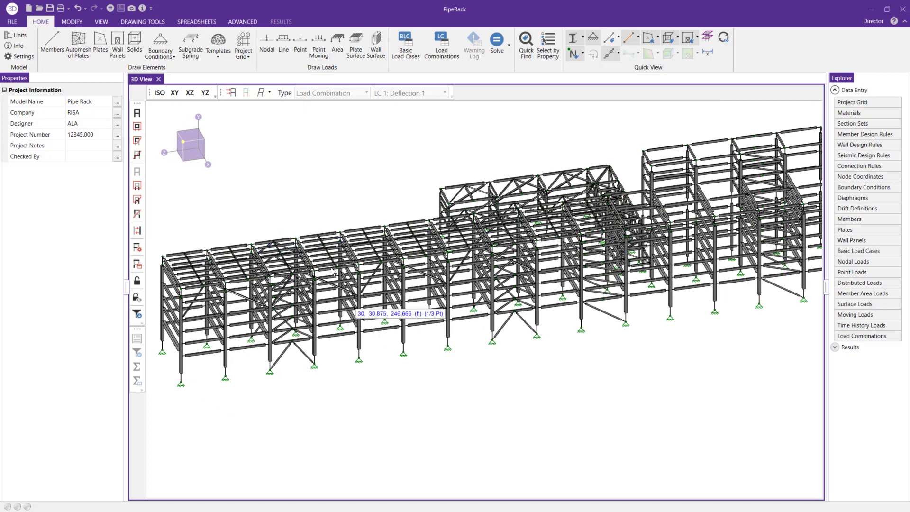
# - Select two bays of the long rack, part of the tall rear section, and three top beams of the side truss
pyautogui.moveTo(279, 196); pyautogui.dragTo(417, 380)
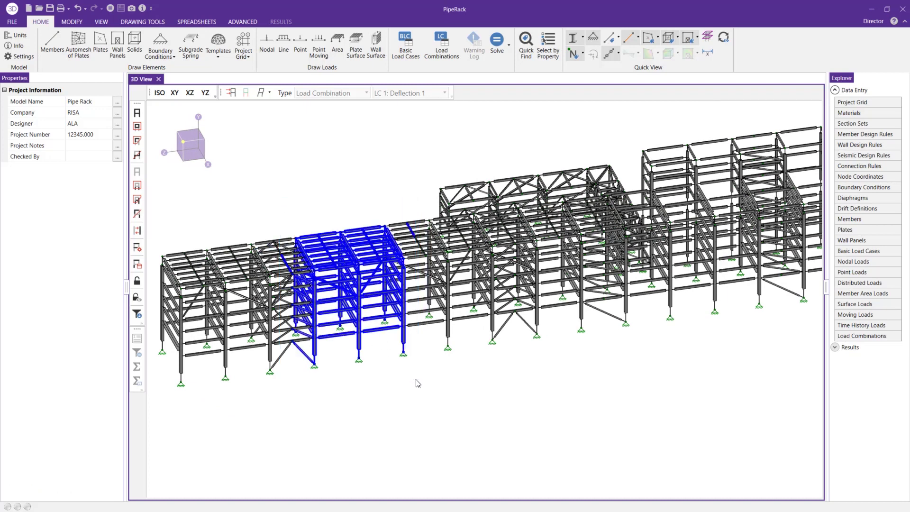
pyautogui.moveTo(563, 398); pyautogui.dragTo(634, 239, button='middle')
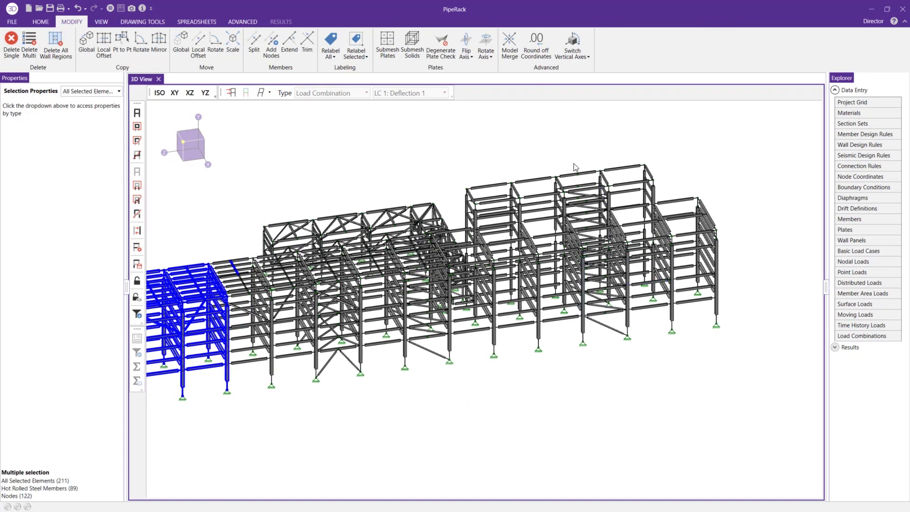
pyautogui.moveTo(455, 166); pyautogui.dragTo(618, 386)
pyautogui.scroll(5, 292, 223)
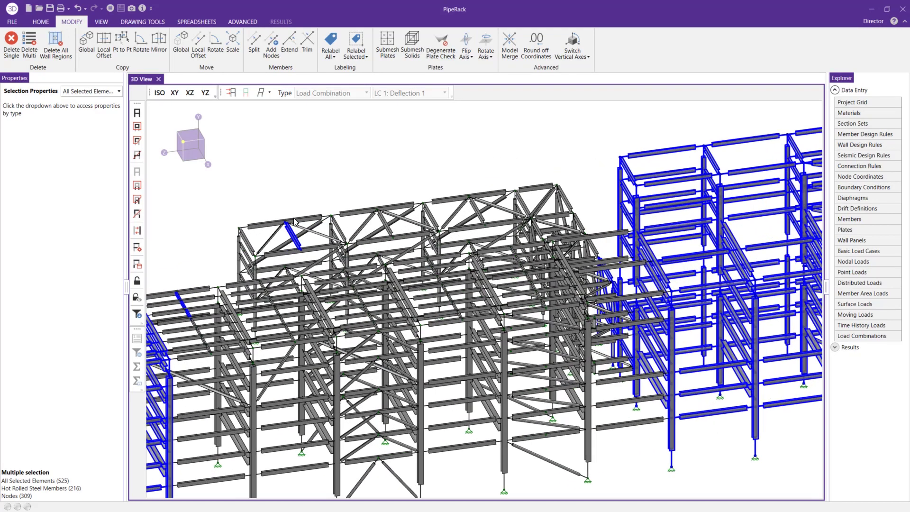
pyautogui.click(355, 214)
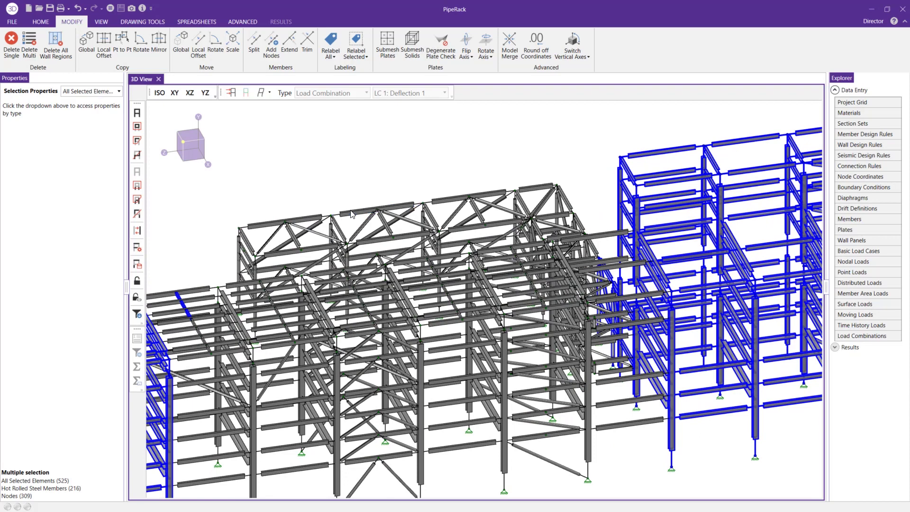
pyautogui.click(455, 205)
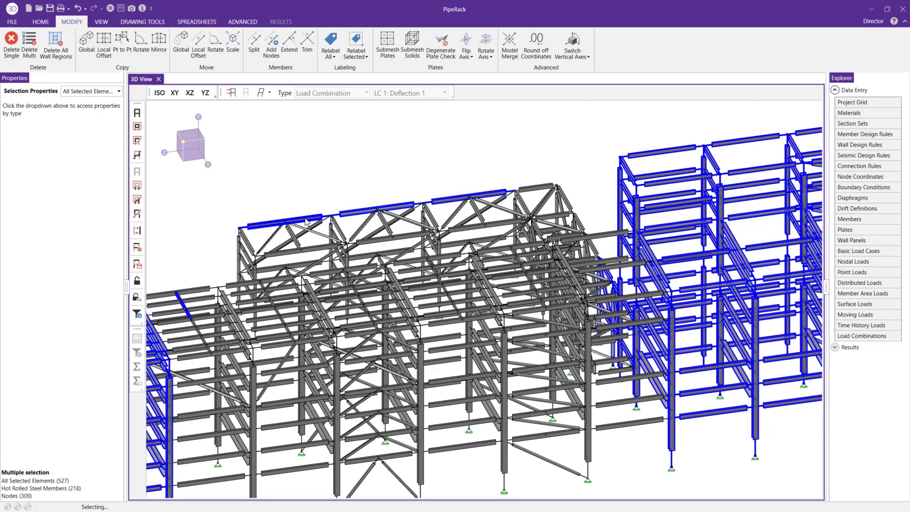
pyautogui.scroll(-5, 410, 262)
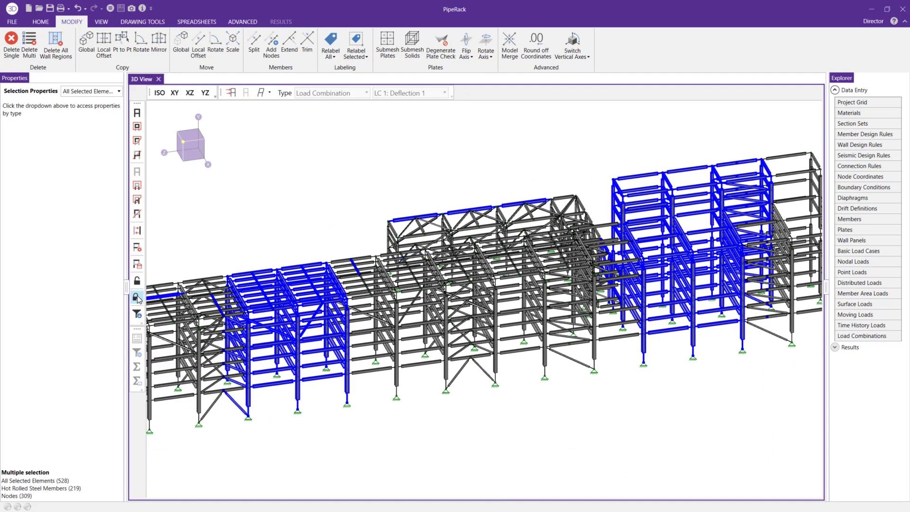
# - Isolate the selected bays and truss beams with the rest ghosted, clear the selection, and restore the full model display
pyautogui.click(137, 298)
pyautogui.scroll(-2, 332, 244)
pyautogui.click(362, 250)
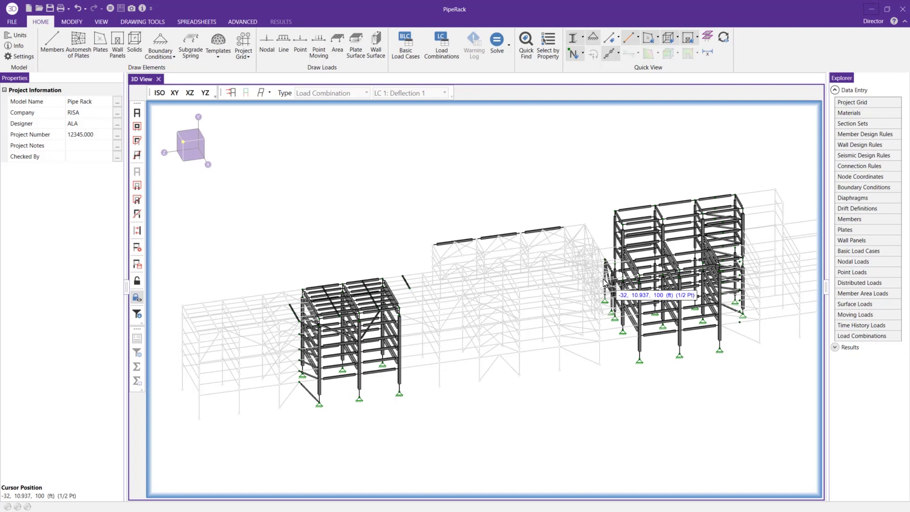
pyautogui.click(138, 300)
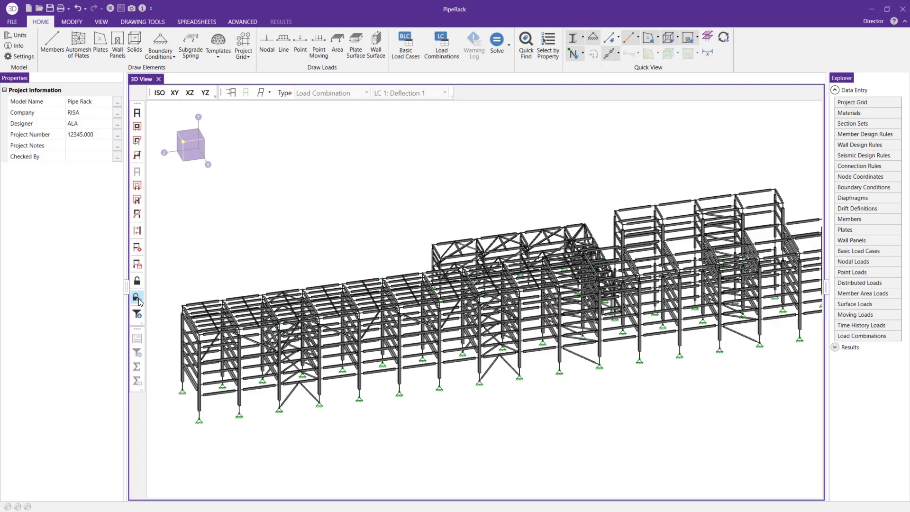
pyautogui.scroll(1, 395, 392)
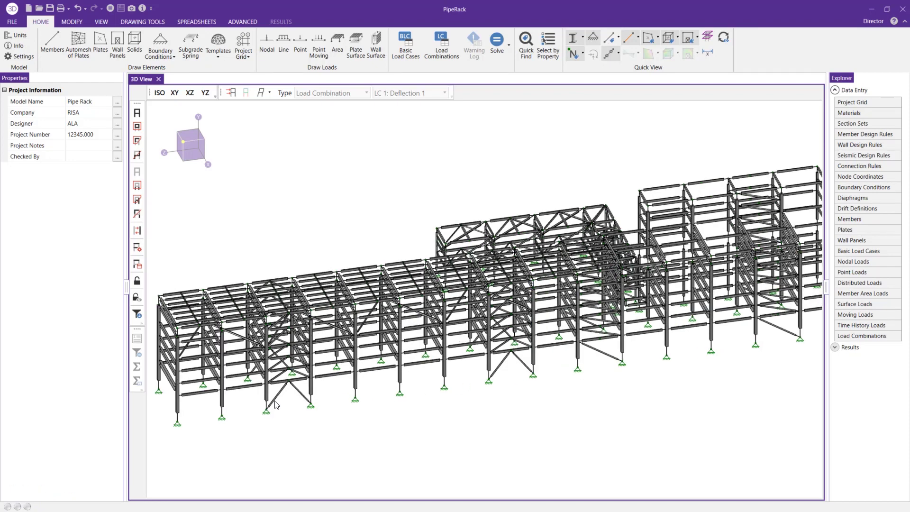
# - Select the two columns and the two lowest diagonal braces of the third bay on the front side
pyautogui.scroll(1, 276, 404)
pyautogui.click(301, 384)
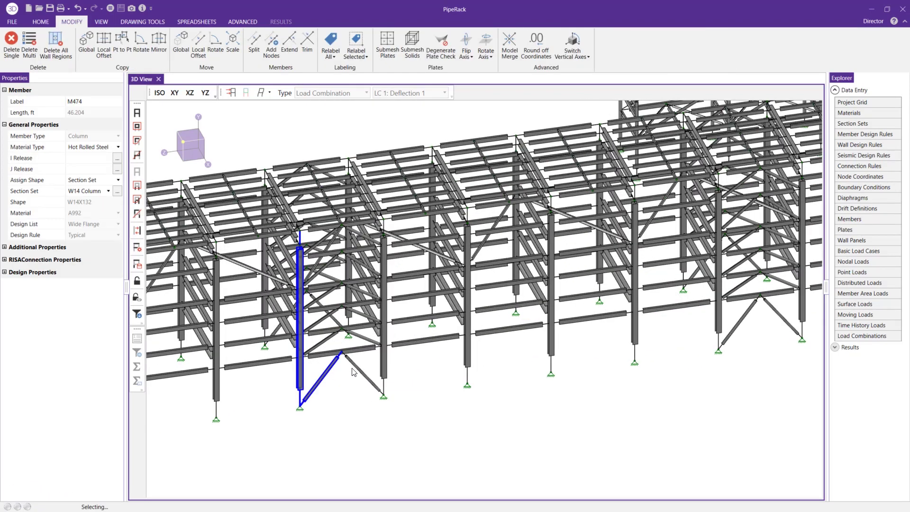
pyautogui.click(331, 371)
pyautogui.click(382, 363)
pyautogui.click(376, 366)
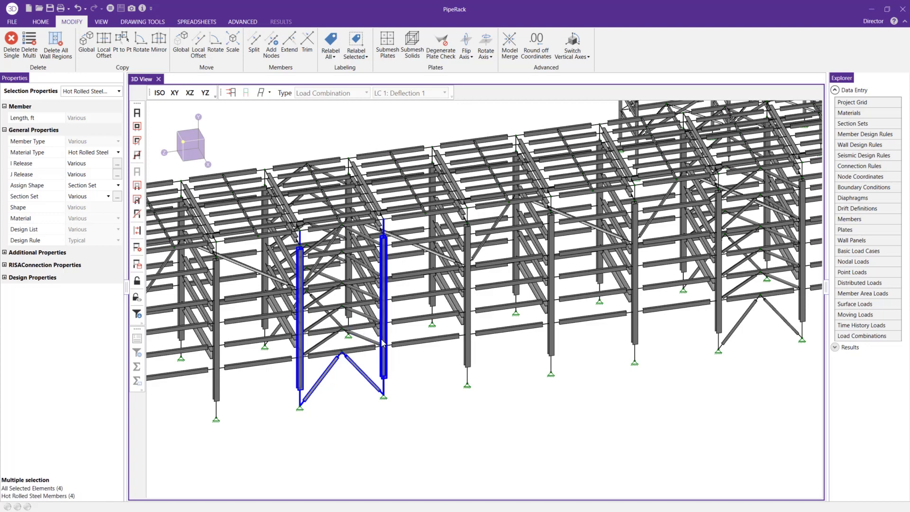
pyautogui.press('Left')
pyautogui.press('Left')
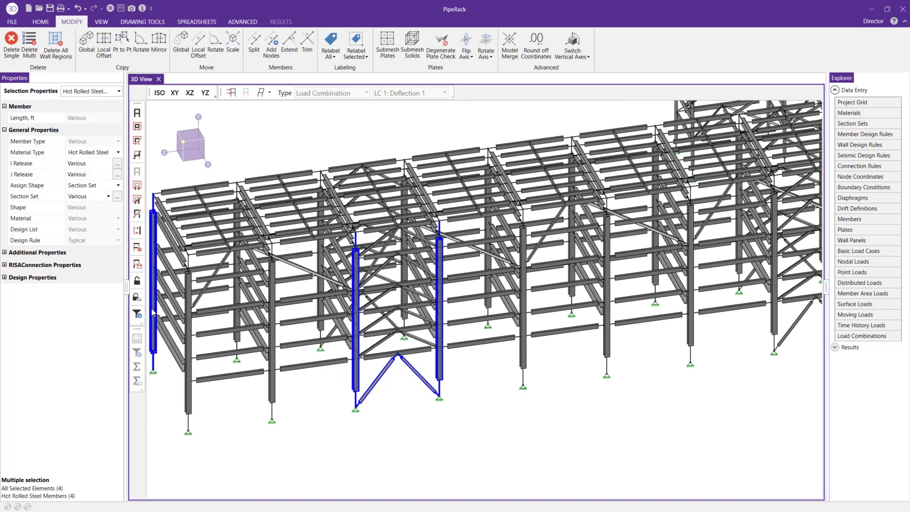
# - Isolate the selected columns and braces with the rest ghosted, clear the selection, and restore the full model display
pyautogui.click(137, 297)
pyautogui.scroll(-3, 354, 349)
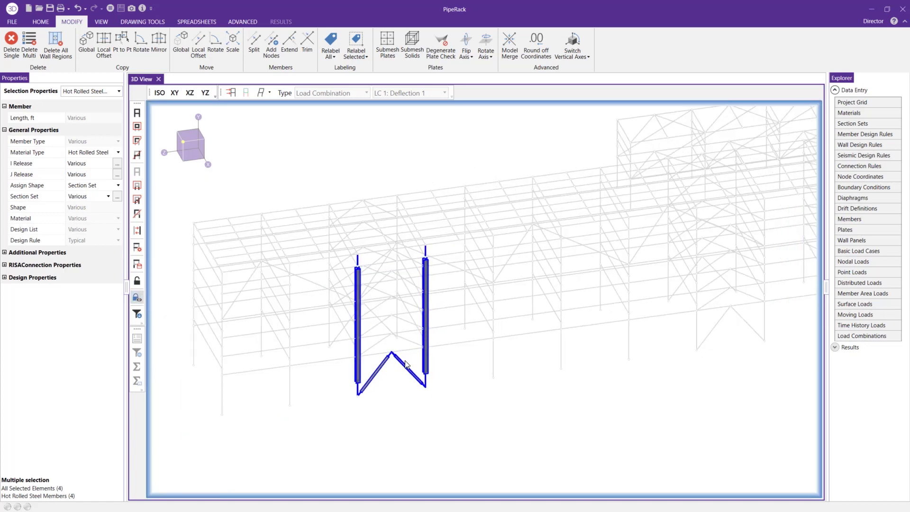
pyautogui.press('Escape')
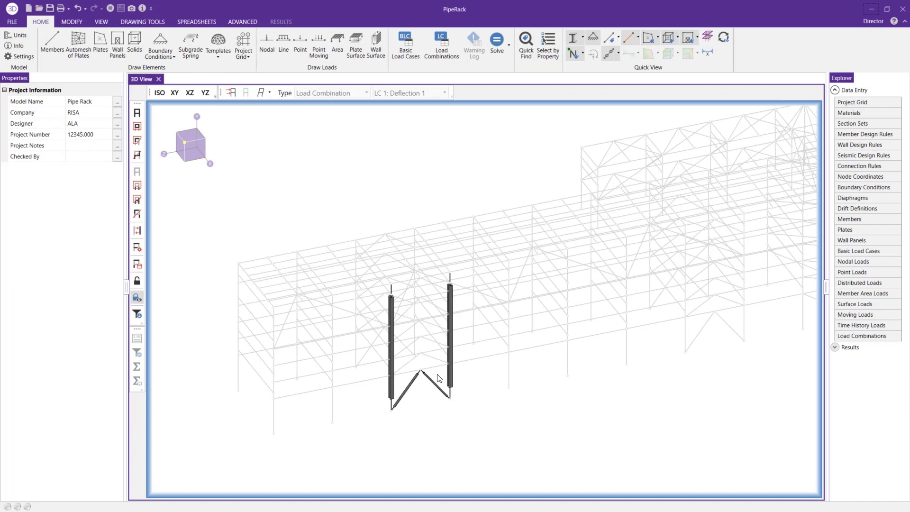
pyautogui.click(138, 297)
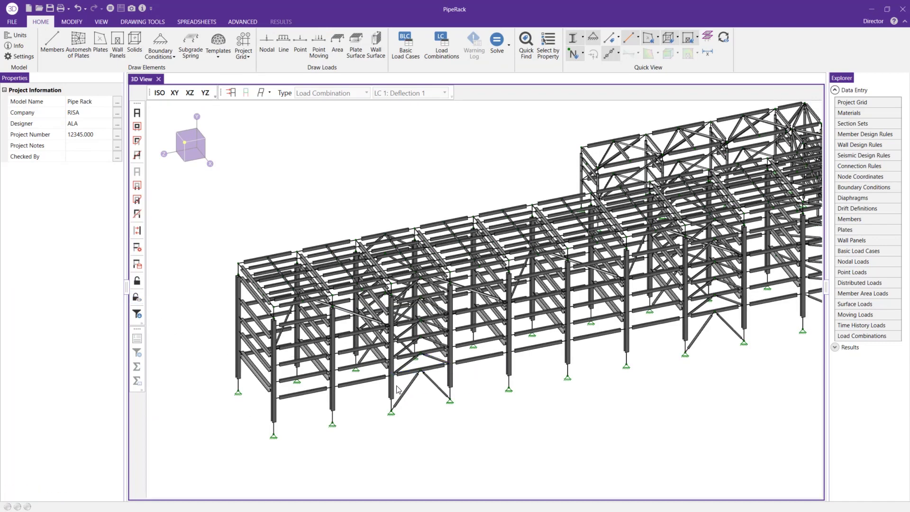
# - Select the third bay's two front columns, its two lowest diagonal braces and the beam above the braces
pyautogui.click(397, 387)
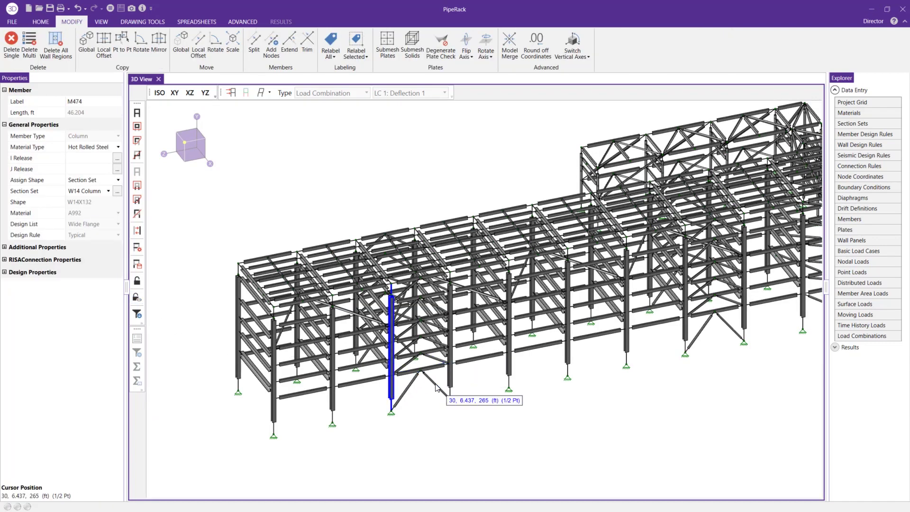
pyautogui.click(435, 386)
pyautogui.click(429, 368)
pyautogui.click(415, 383)
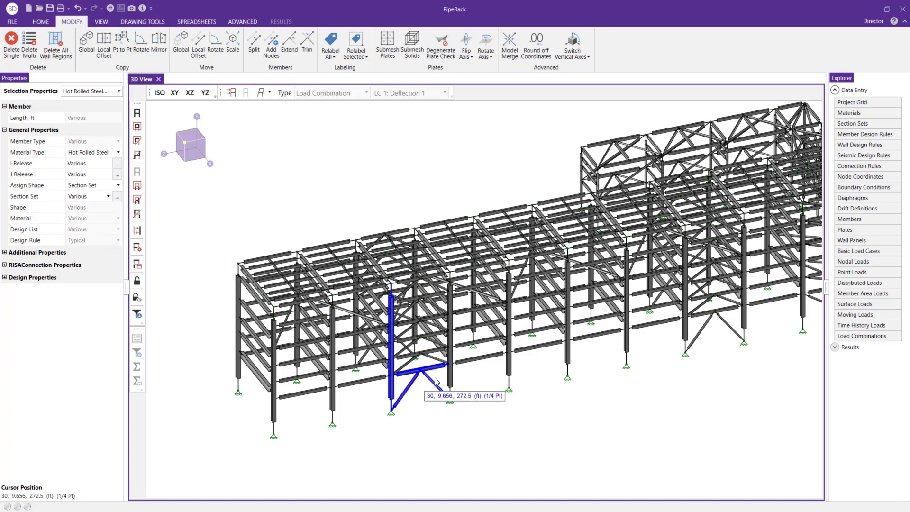
pyautogui.click(449, 370)
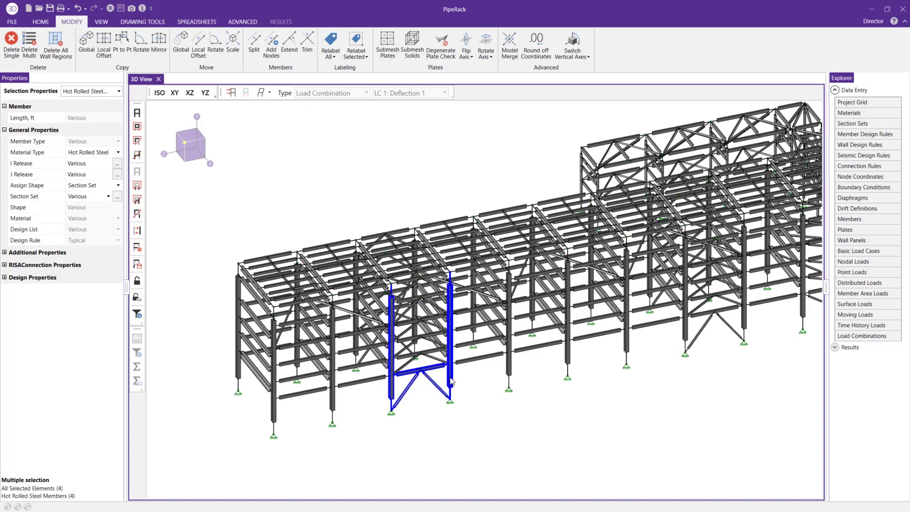
pyautogui.click(137, 314)
pyautogui.click(545, 196)
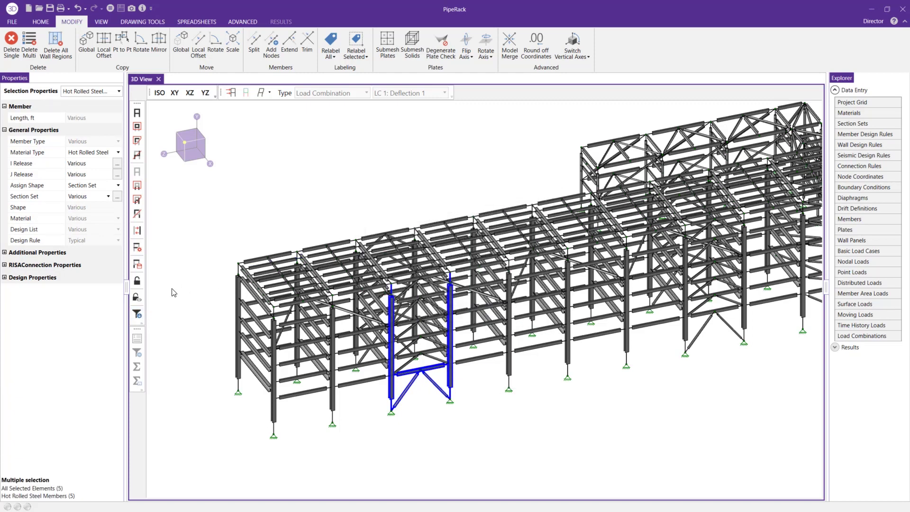
# - Isolate the five selected members with the rest of the model ghosted, and clear the selection
pyautogui.click(137, 297)
pyautogui.scroll(3, 415, 351)
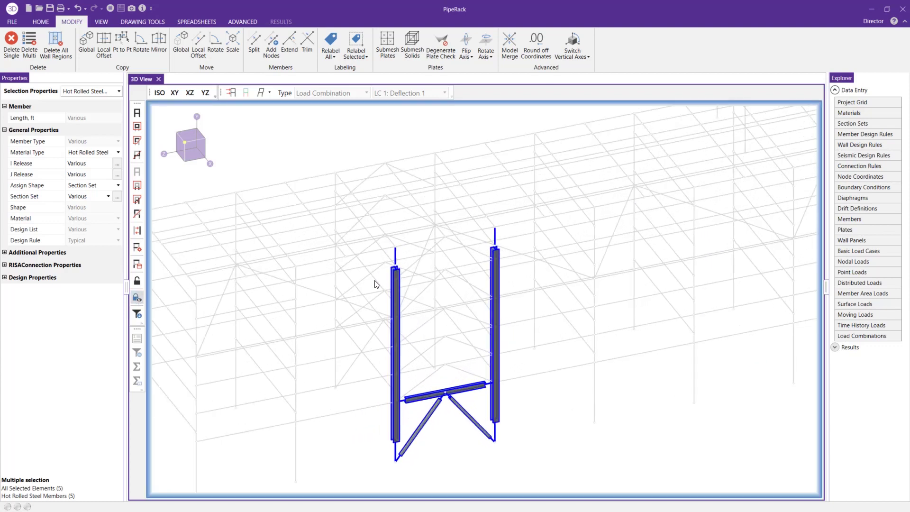
pyautogui.click(404, 301)
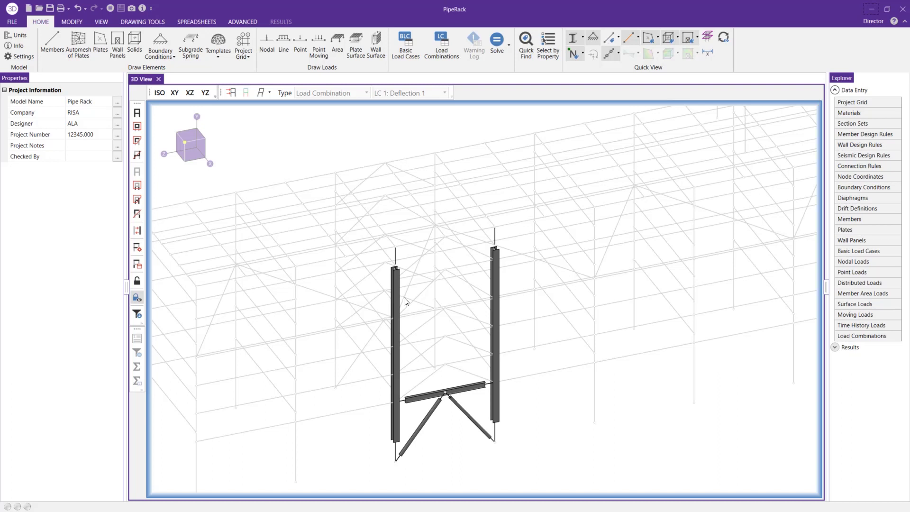
# - Solve the model and close the results spreadsheets to return to the 3D view
pyautogui.click(111, 8)
pyautogui.click(457, 314)
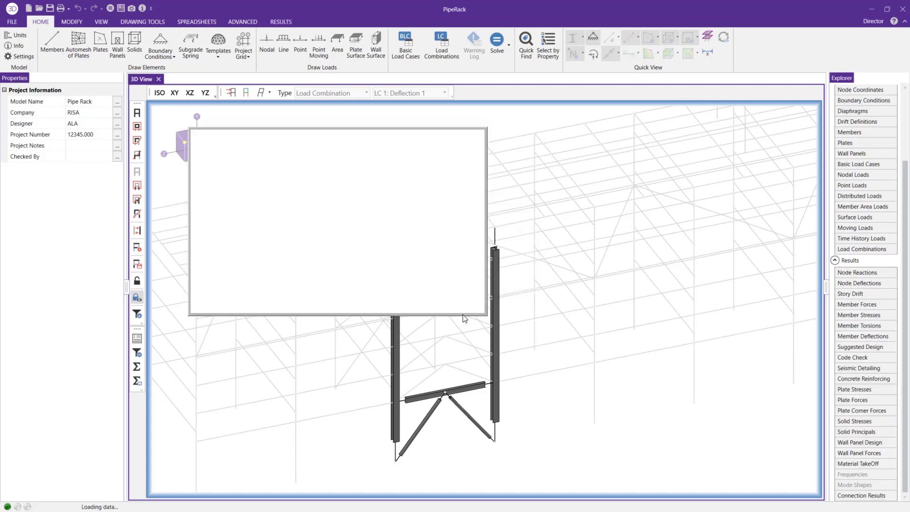
pyautogui.click(507, 126)
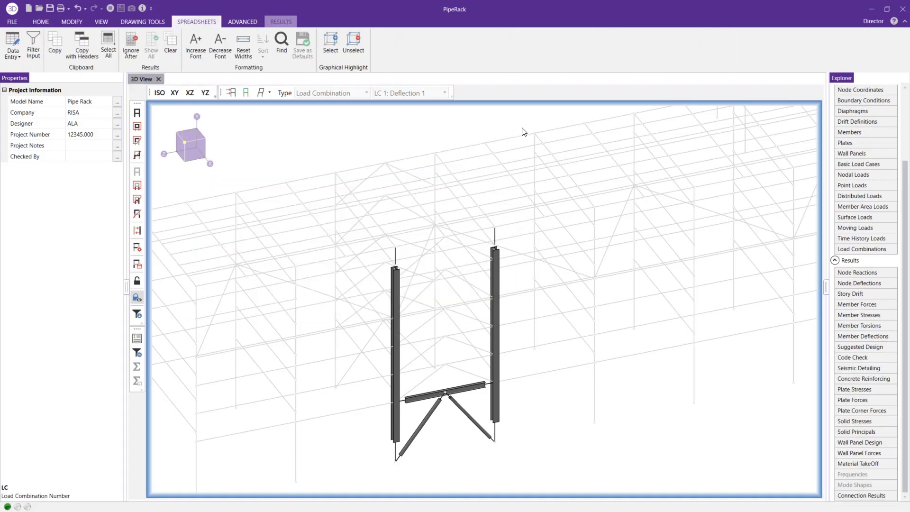
# - Display the isolated members colour-coded by their code check results for LC 1: Deflection 1
pyautogui.click(41, 22)
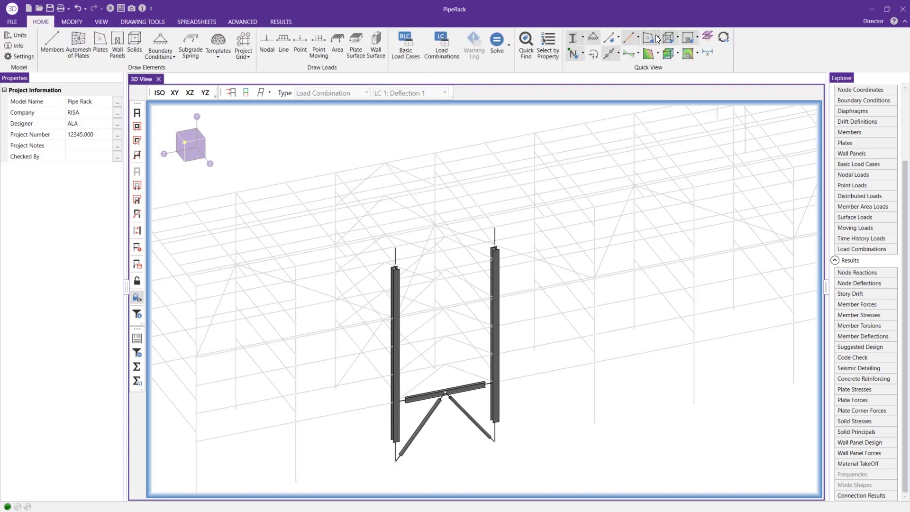
pyautogui.click(639, 36)
pyautogui.click(657, 130)
pyautogui.moveTo(531, 332); pyautogui.dragTo(565, 303, button='middle')
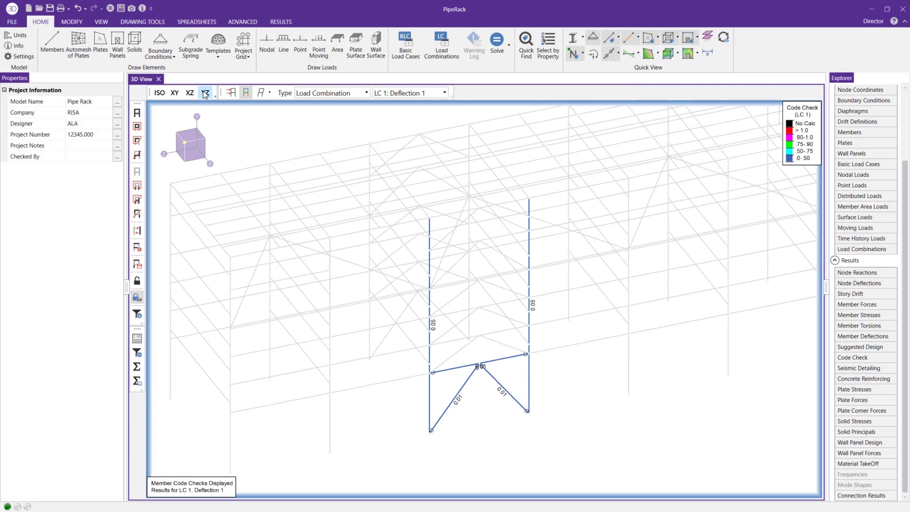
# - Open the graphics print preview and reposition the isolated code check view on the page
pyautogui.click(61, 9)
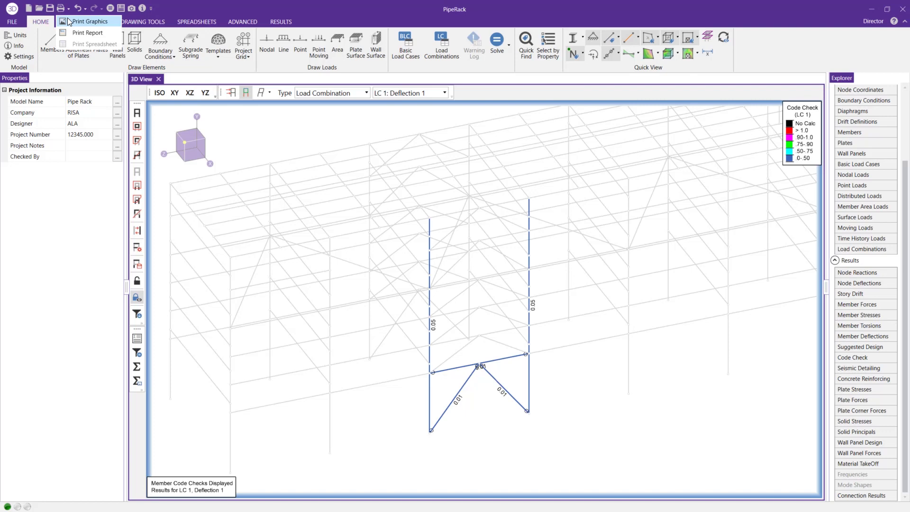
pyautogui.click(80, 21)
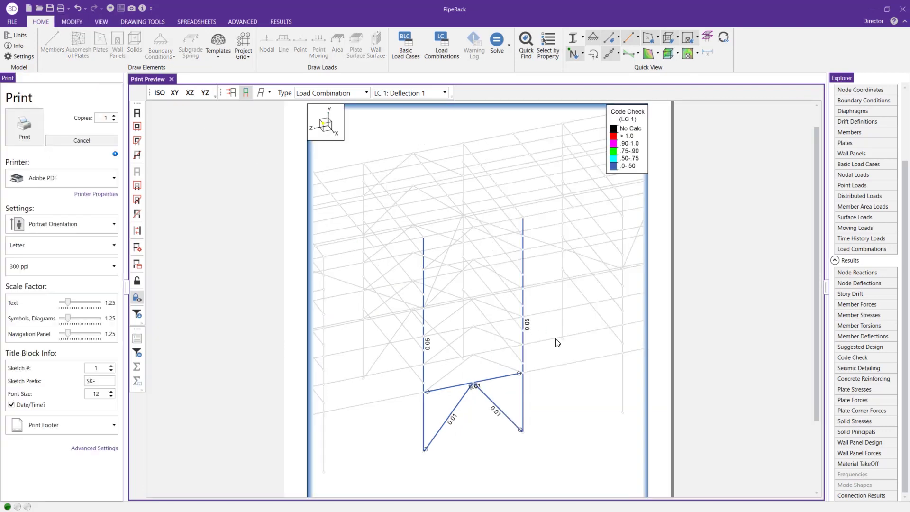
pyautogui.keyDown('shift'); pyautogui.moveTo(558, 343); pyautogui.dragTo(625, 313, button='middle'); pyautogui.keyUp('shift')
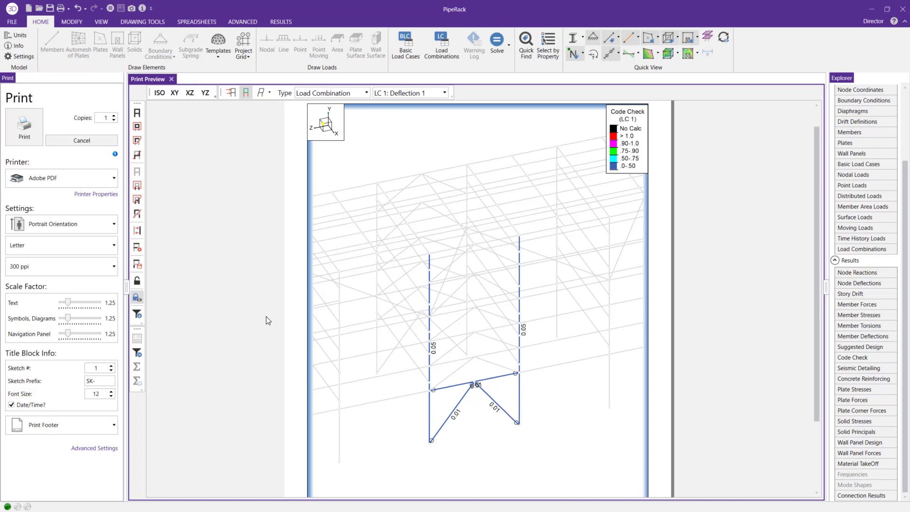
# - Restore the full model within the print preview and select the third bay's two front columns and two lowest diagonal braces
pyautogui.click(138, 299)
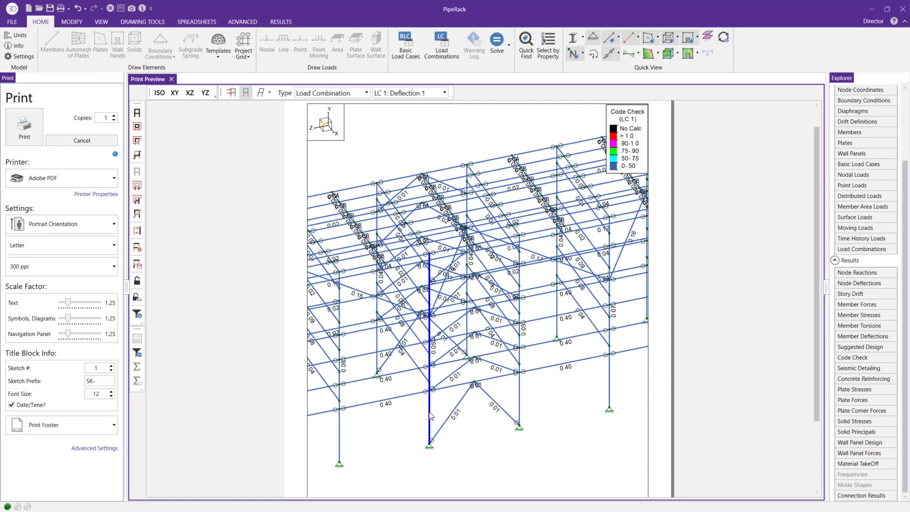
pyautogui.click(452, 416)
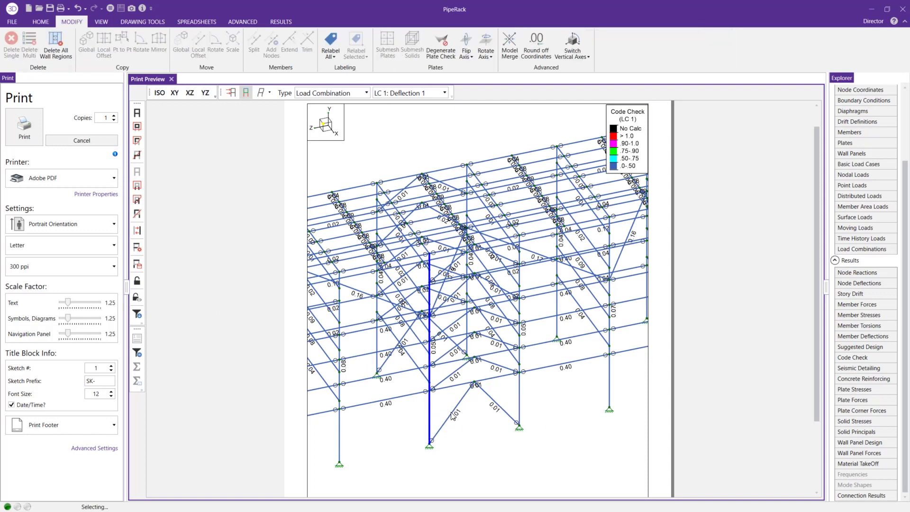
pyautogui.click(493, 401)
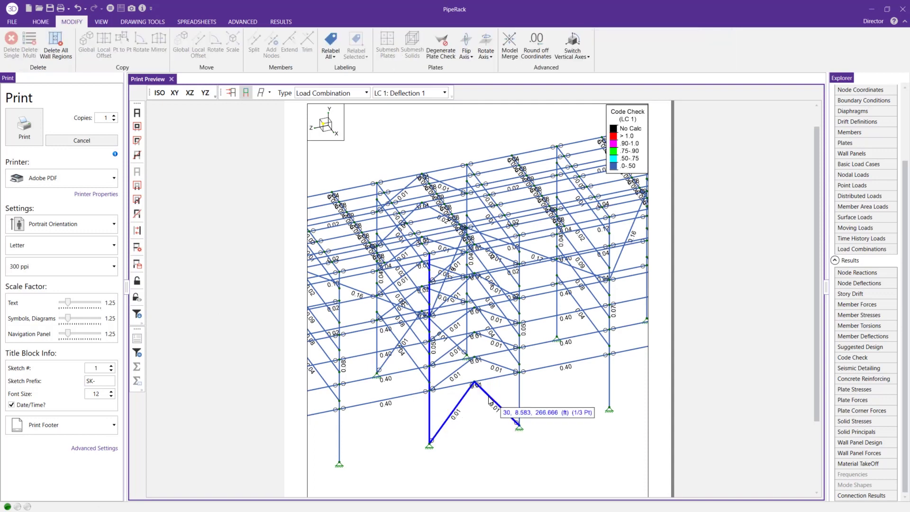
pyautogui.click(518, 391)
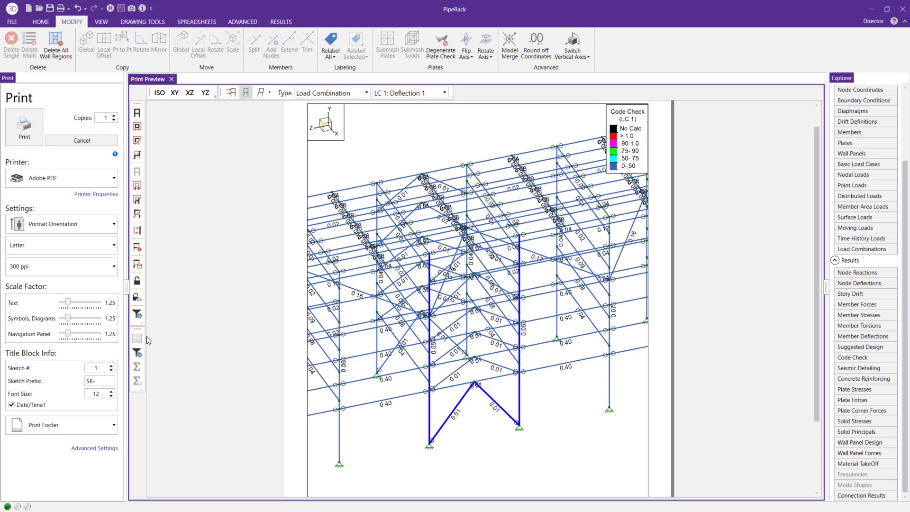
# - Isolate the four selected members with the rest ghosted, clear the selection, and close the print preview
pyautogui.click(137, 297)
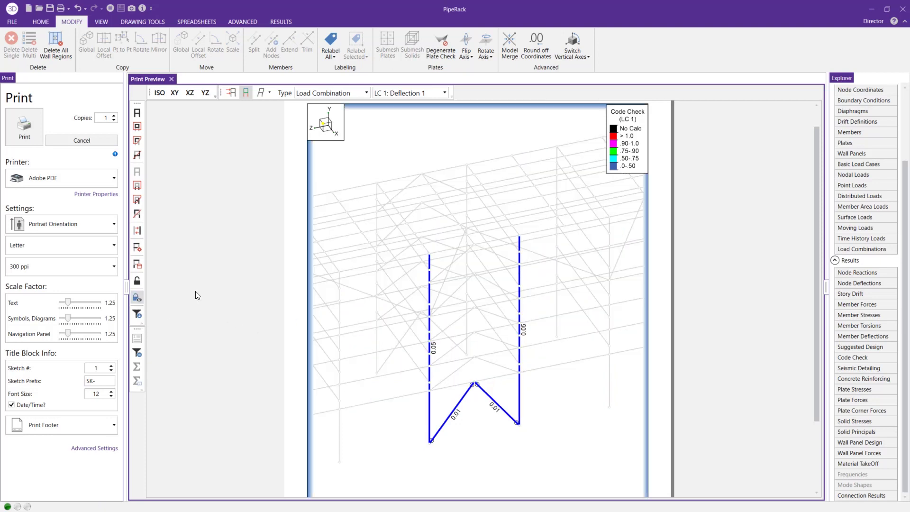
pyautogui.click(444, 313)
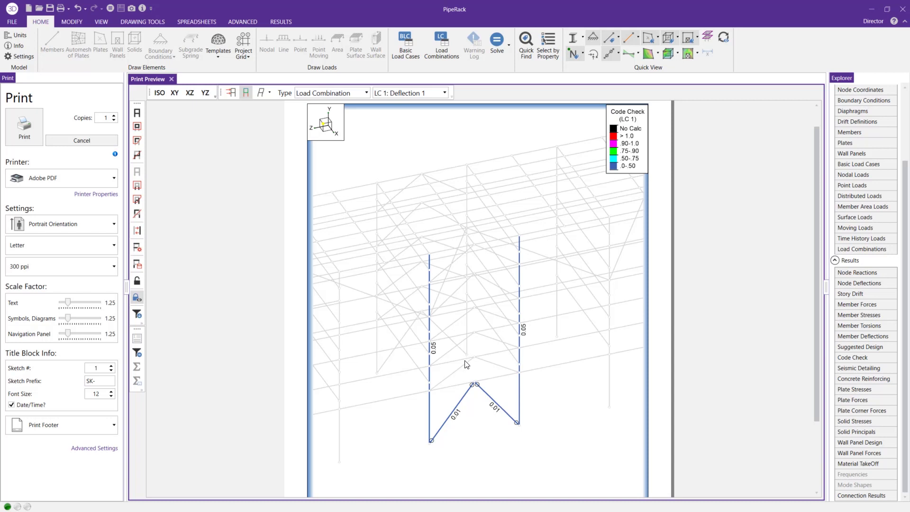
pyautogui.scroll(1, 453, 369)
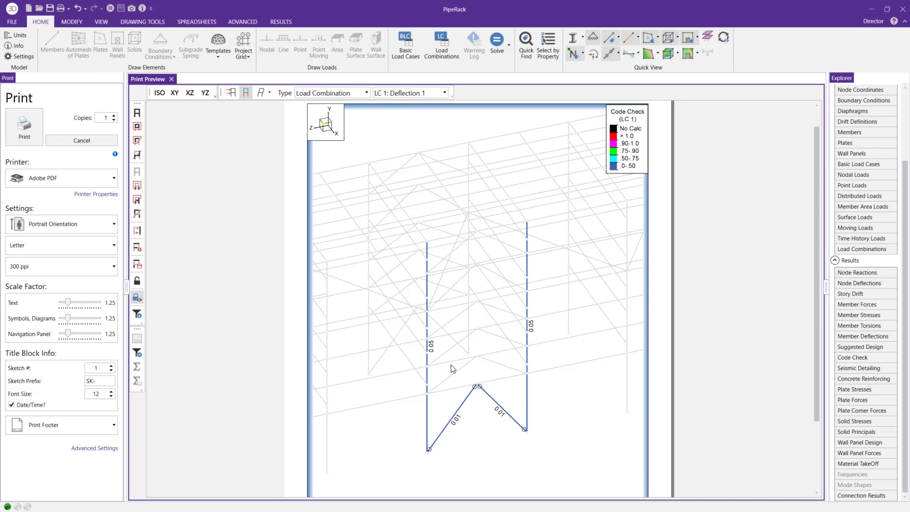
pyautogui.click(172, 79)
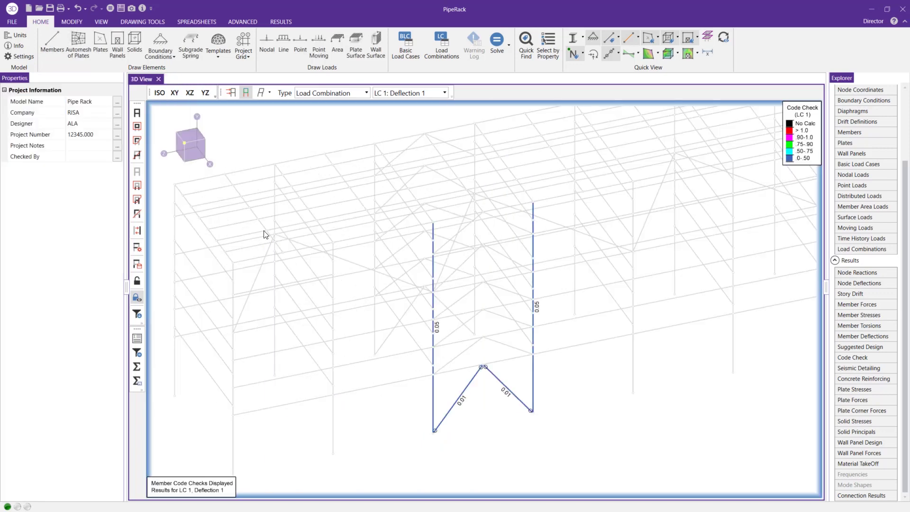
# - Restore the full model in the 3D view and switch the members to rendered display
pyautogui.scroll(-3, 338, 313)
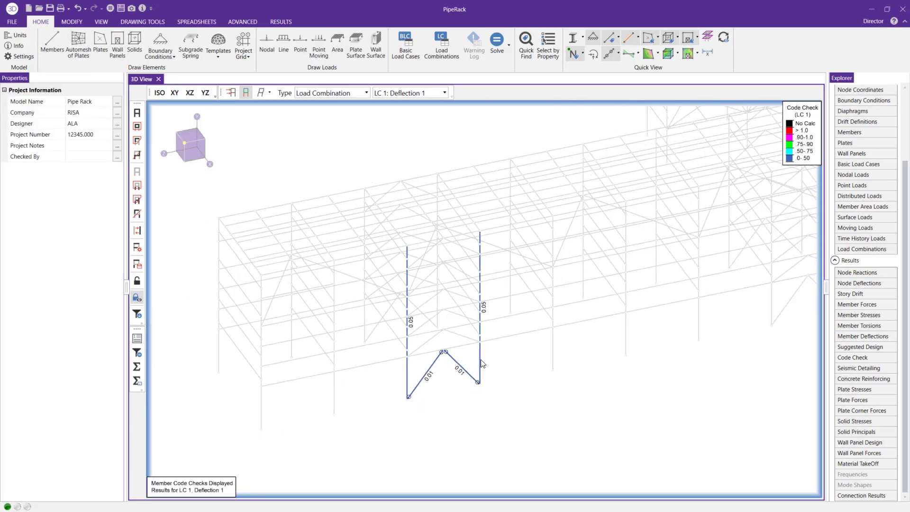
pyautogui.click(137, 297)
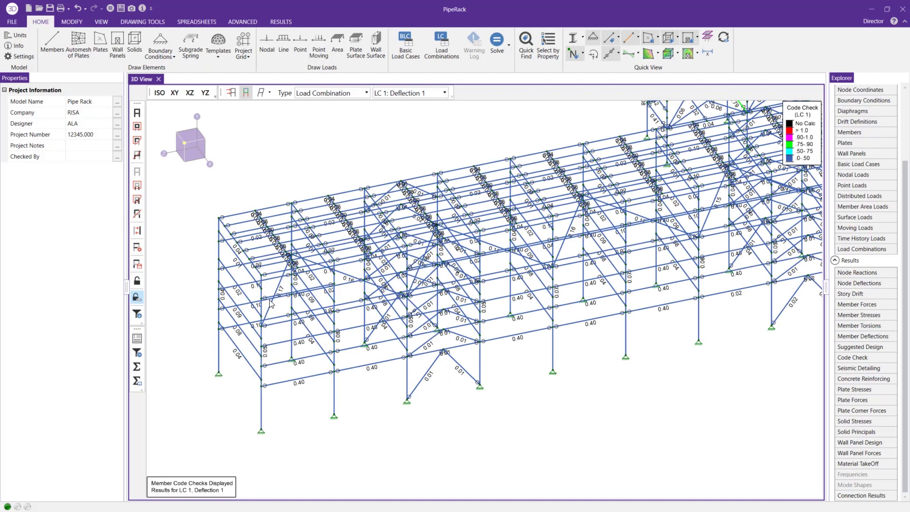
pyautogui.scroll(1, 484, 372)
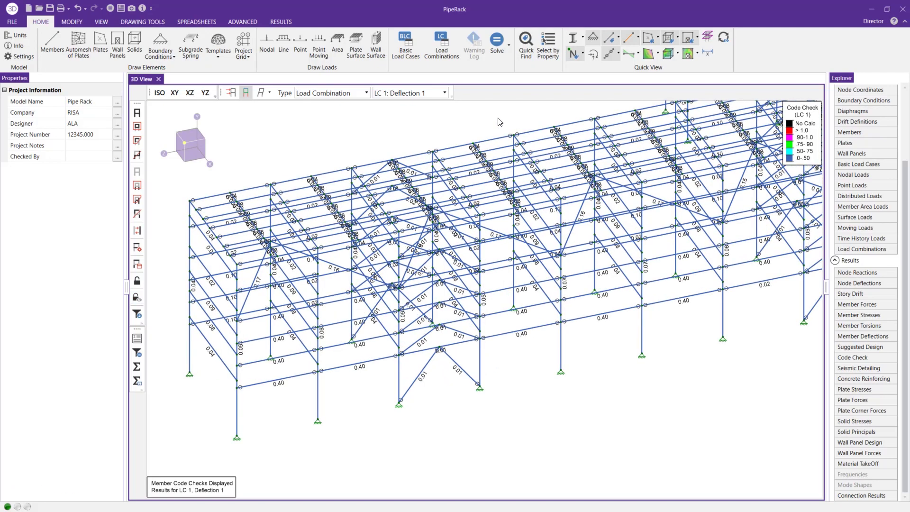
pyautogui.click(573, 41)
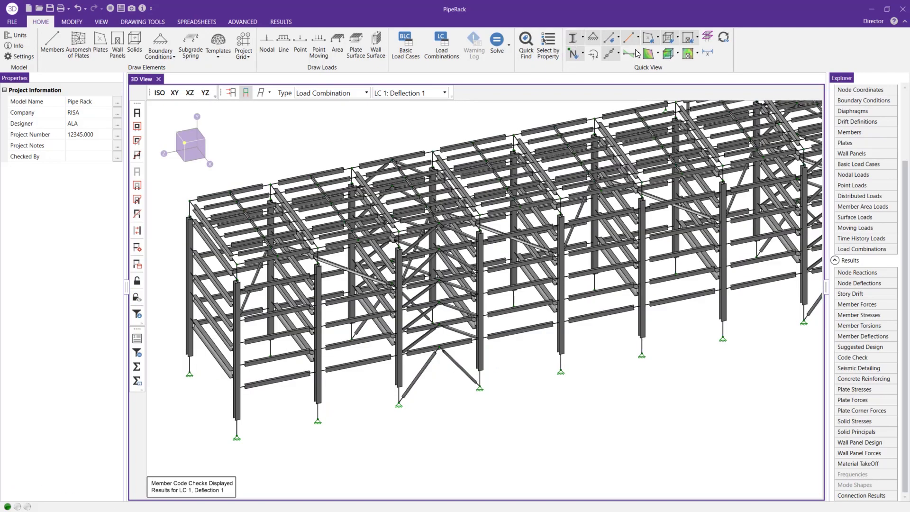
# - Ghost everything except the third bay's two front columns and two lowest braces, clear the selection, and restore the full model
pyautogui.click(401, 374)
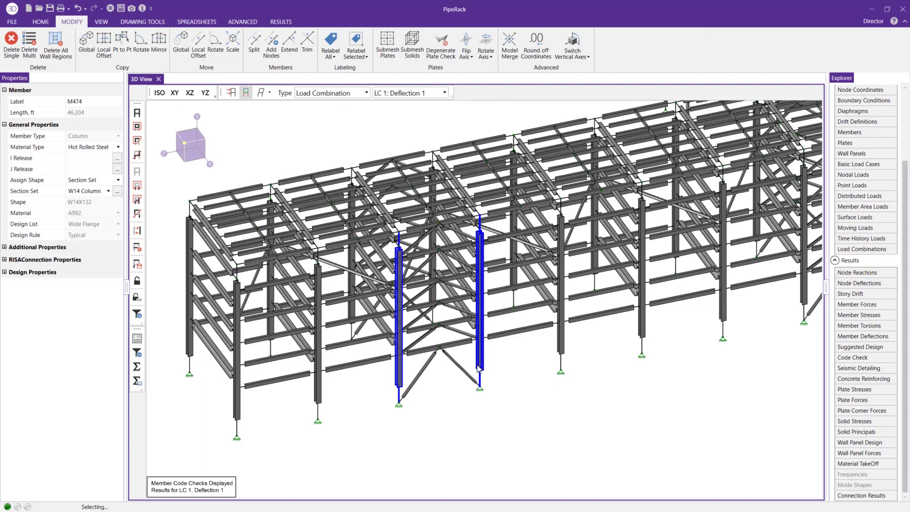
pyautogui.click(480, 365)
pyautogui.click(456, 364)
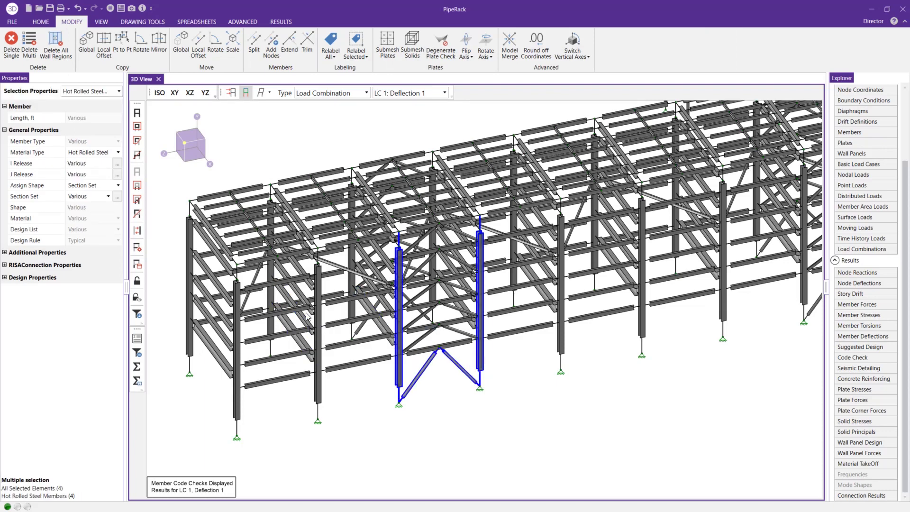
pyautogui.click(138, 299)
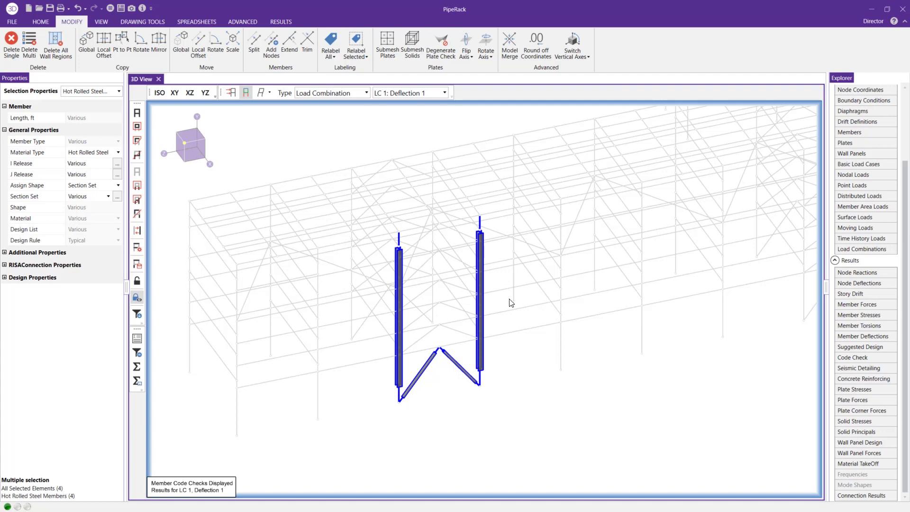
pyautogui.click(500, 289)
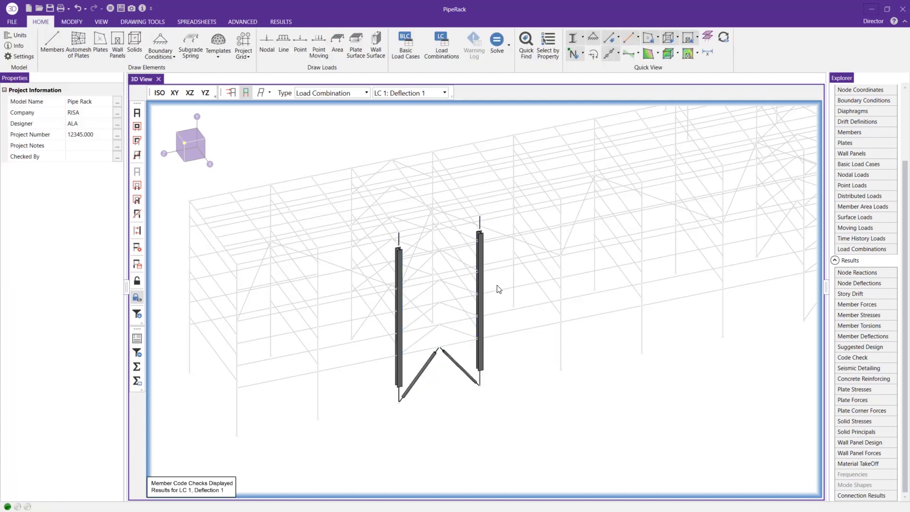
pyautogui.click(138, 297)
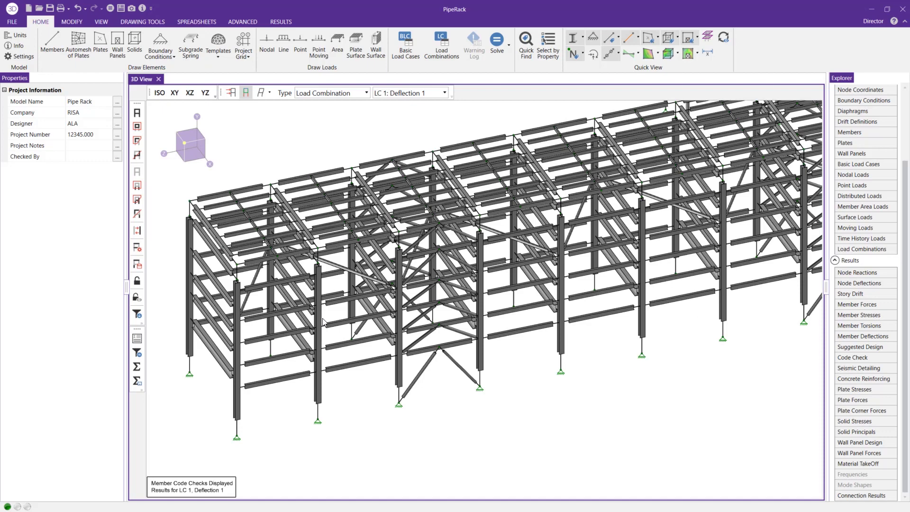
# - Isolate the third bay's two front columns and two lowest braces with the rest of the model completely hidden, and clear the selection
pyautogui.click(401, 374)
pyautogui.click(479, 357)
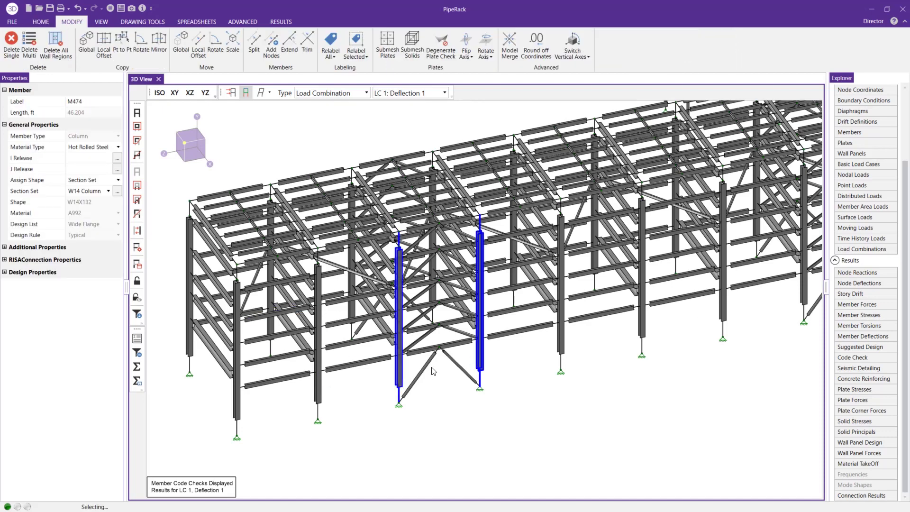
pyautogui.click(425, 373)
pyautogui.click(463, 372)
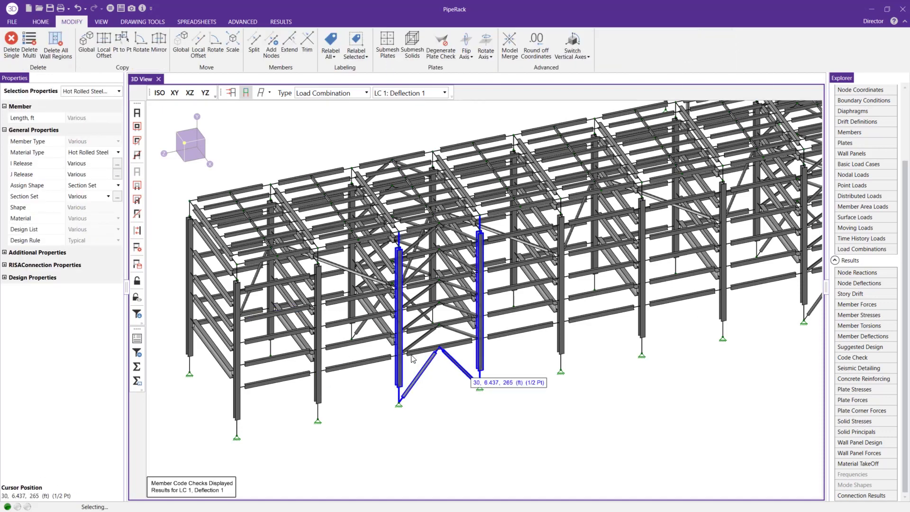
pyautogui.click(137, 282)
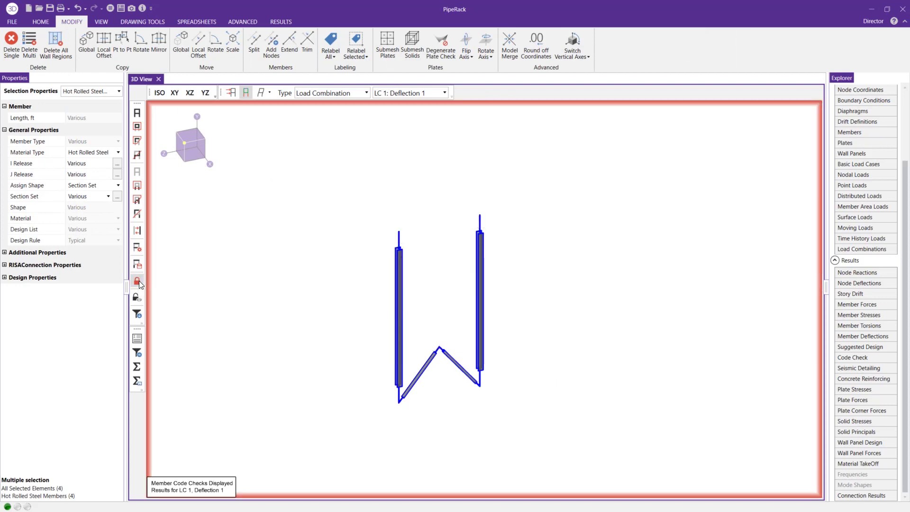
pyautogui.click(421, 342)
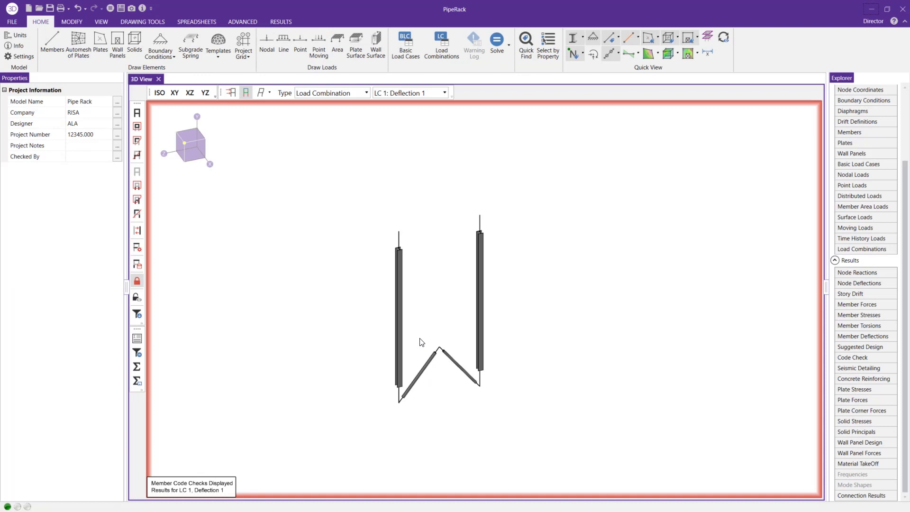